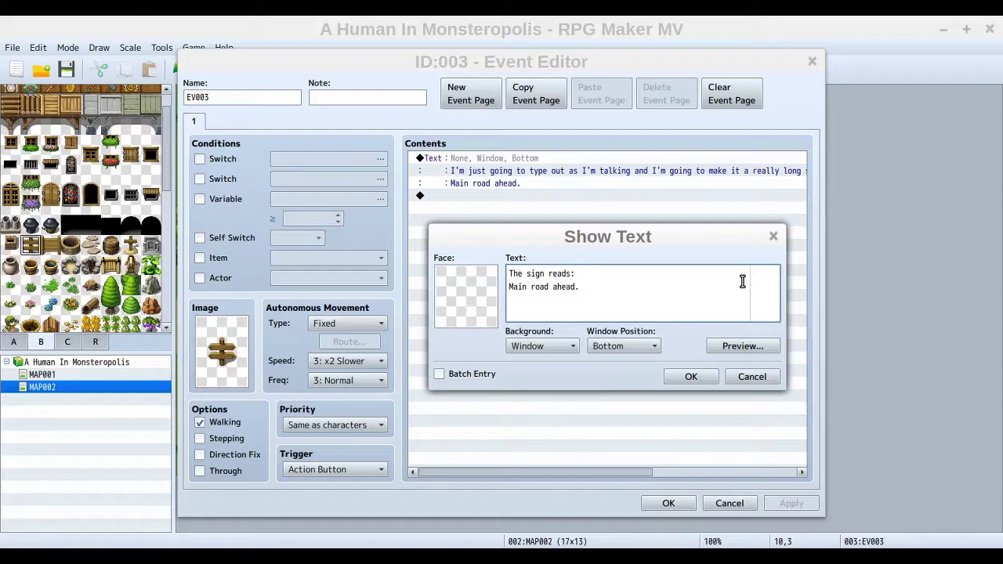
# Change the message's second line to "Main Road Ahead" and assign the first face from Actor1.
pyautogui.click(531, 287)
pyautogui.click(665, 290)
pyautogui.click(666, 275)
pyautogui.doubleClick(465, 277)
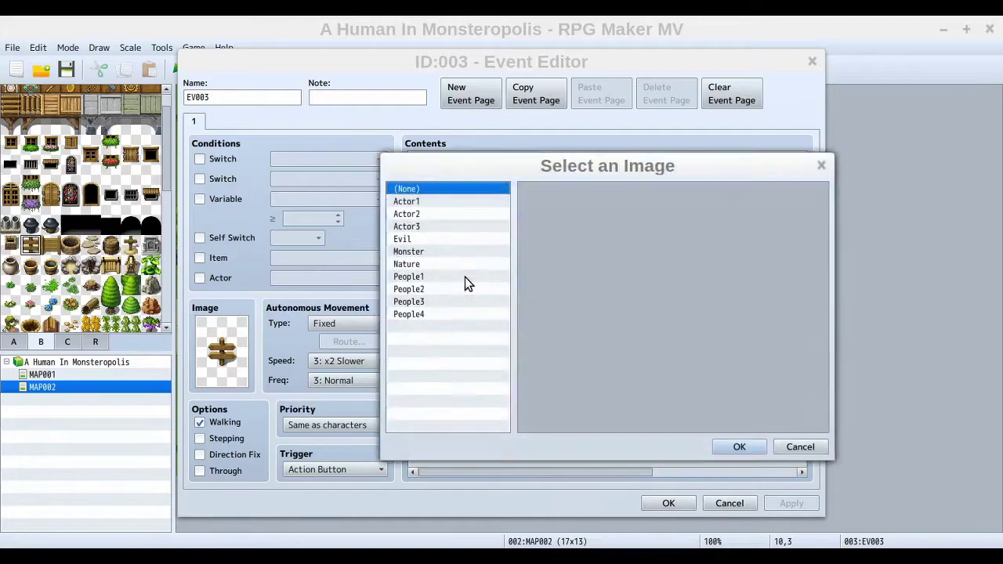
pyautogui.click(427, 203)
pyautogui.doubleClick(546, 215)
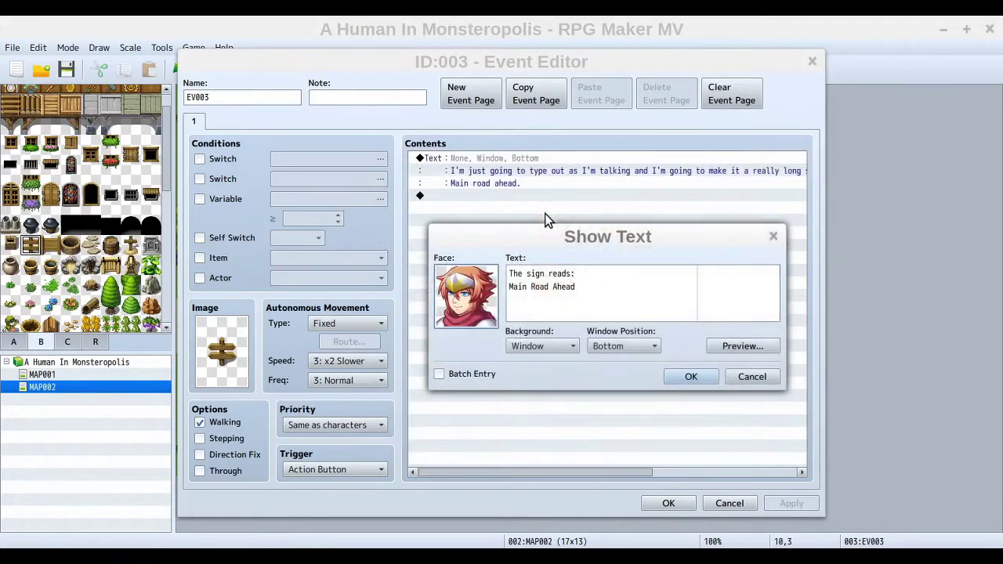
# Replace the message's first line with "PlayerName:", add "Line 3" and "Line 4" below the second line, and save the message.
pyautogui.click(510, 273)
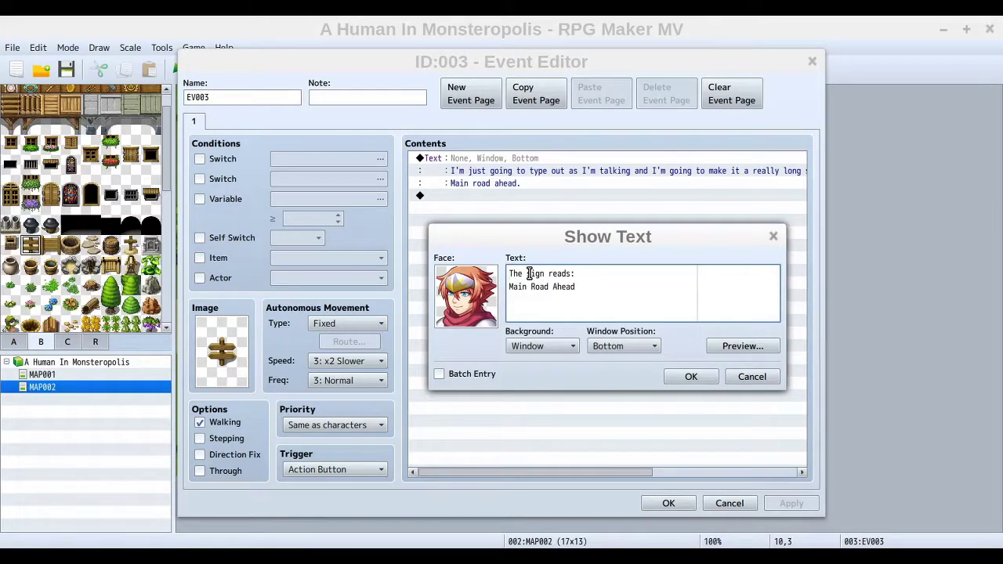
pyautogui.moveTo(510, 273); pyautogui.dragTo(571, 273)
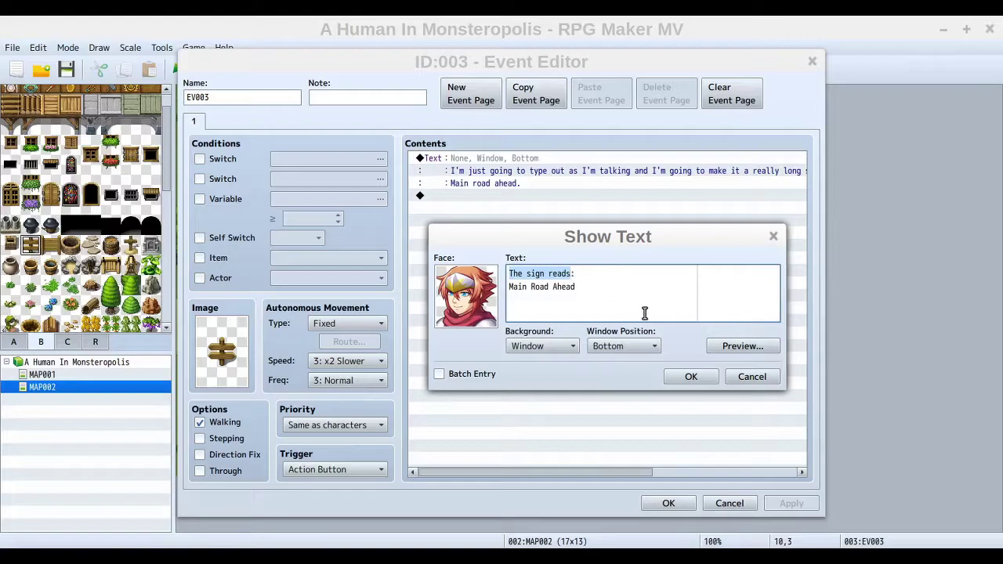
pyautogui.write('PlayerName:')
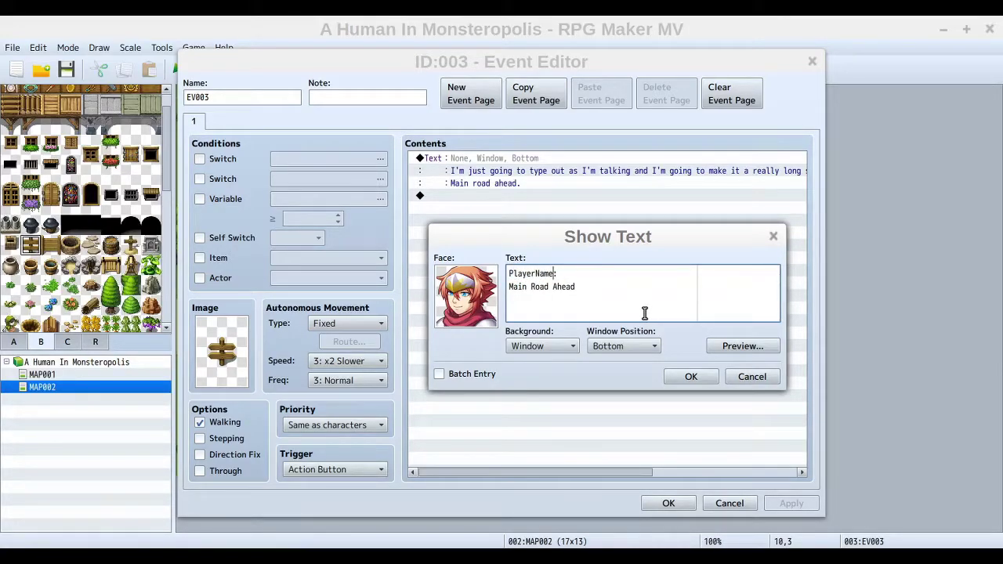
pyautogui.click(633, 292)
pyautogui.press('Return')
pyautogui.write('ine 4')
pyautogui.hotkey('ctrl', 'Return')
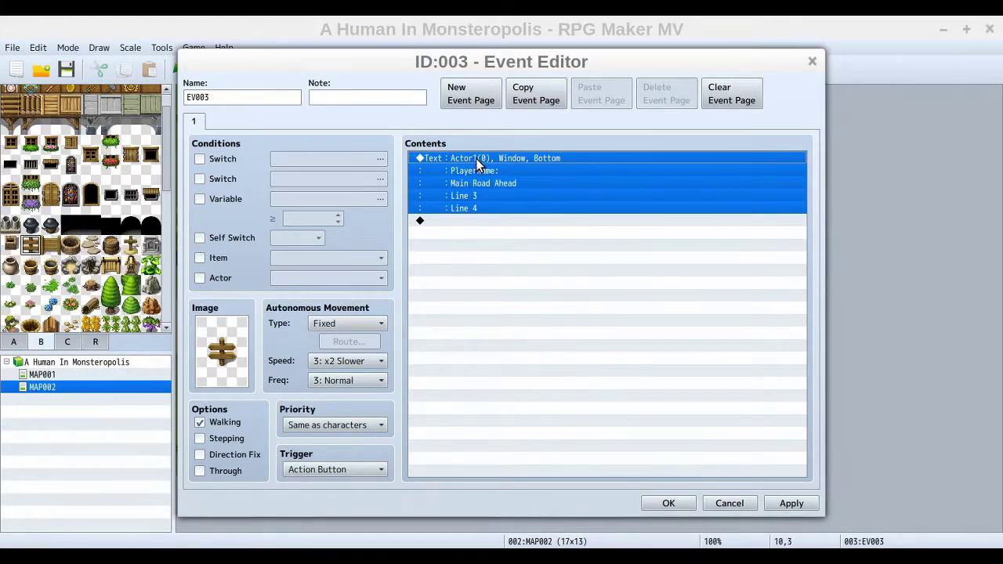
pyautogui.doubleClick(471, 220)
pyautogui.click(758, 100)
pyautogui.click(577, 184)
pyautogui.doubleClick(577, 185)
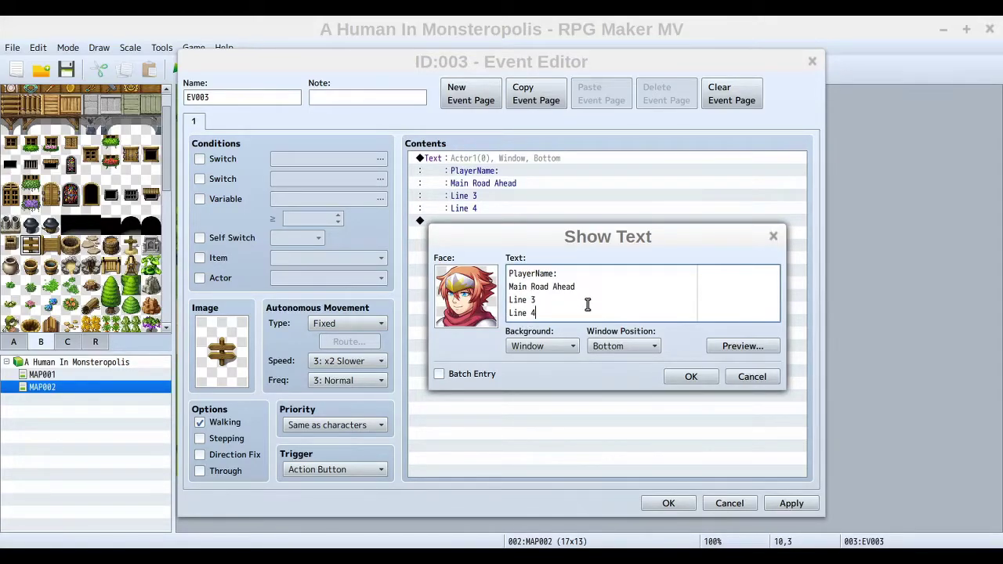
pyautogui.click(689, 377)
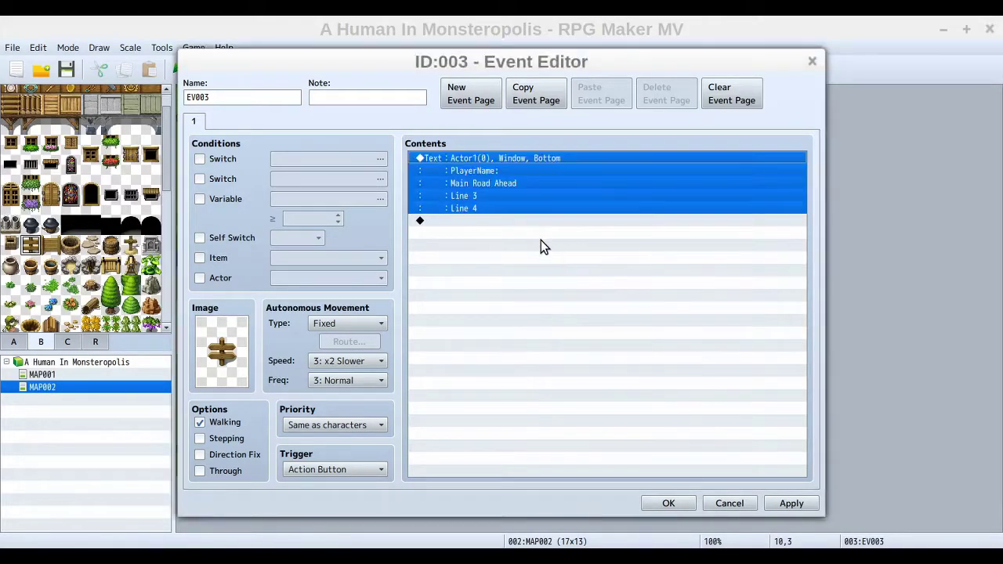
pyautogui.rightClick(486, 225)
pyautogui.click(501, 235)
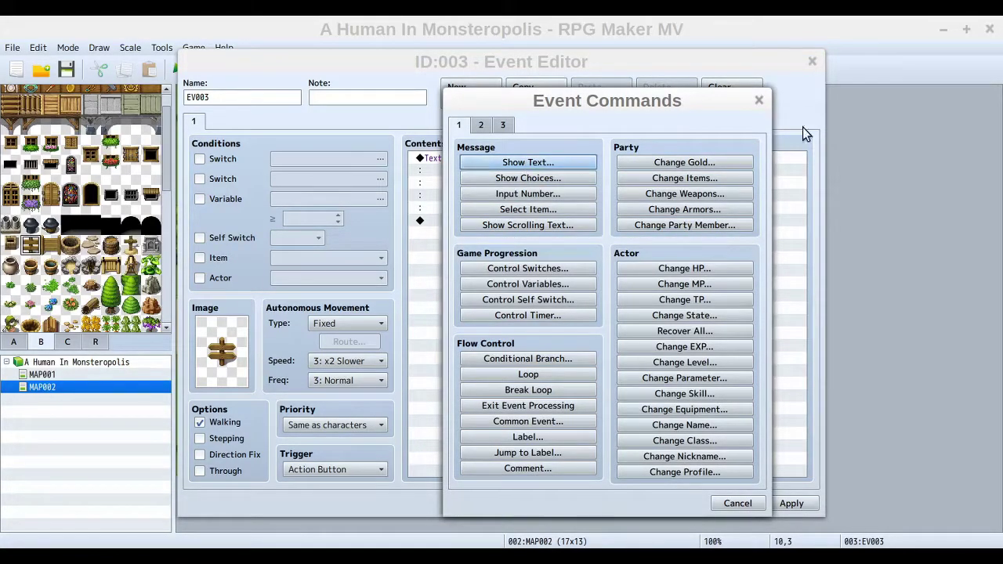
pyautogui.click(757, 100)
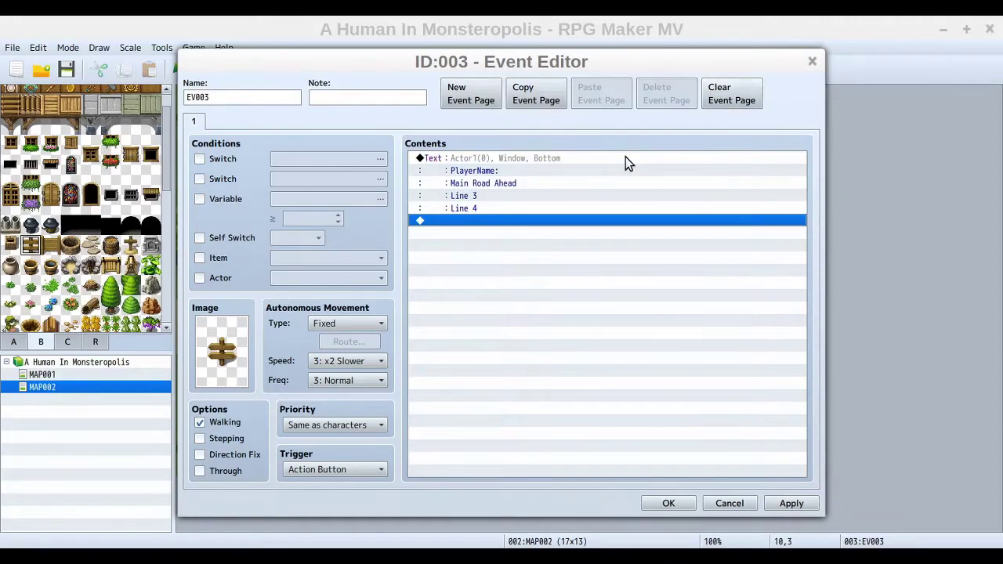
# Duplicate the existing text command onto the empty line below it in the event contents.
pyautogui.click(500, 156)
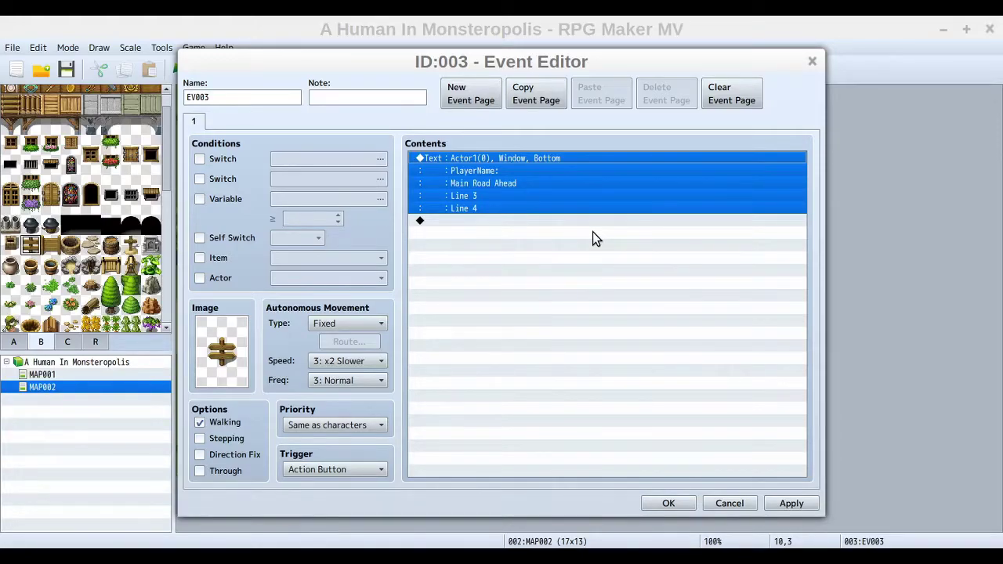
pyautogui.rightClick(519, 154)
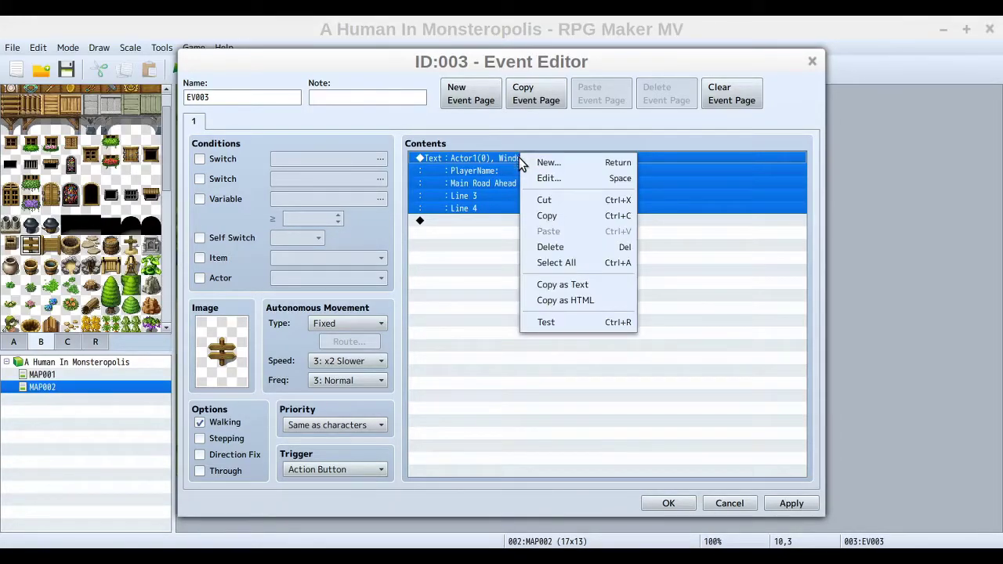
pyautogui.click(552, 216)
pyautogui.rightClick(474, 221)
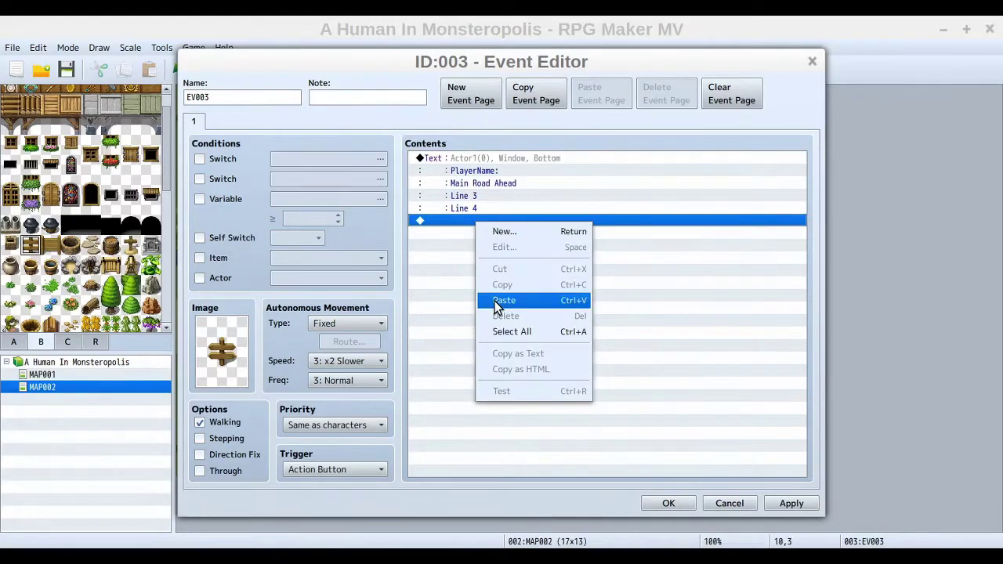
pyautogui.click(496, 299)
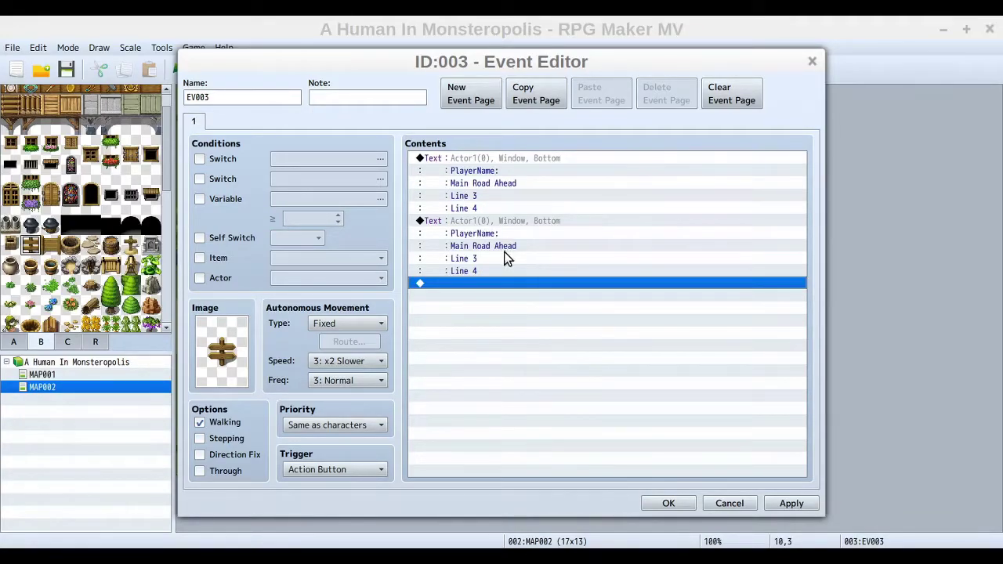
# Try rewriting the duplicated message's last three lines as "Line 2", "Line 3" and "Line 4", and delete the duplicate text command.
pyautogui.click(484, 222)
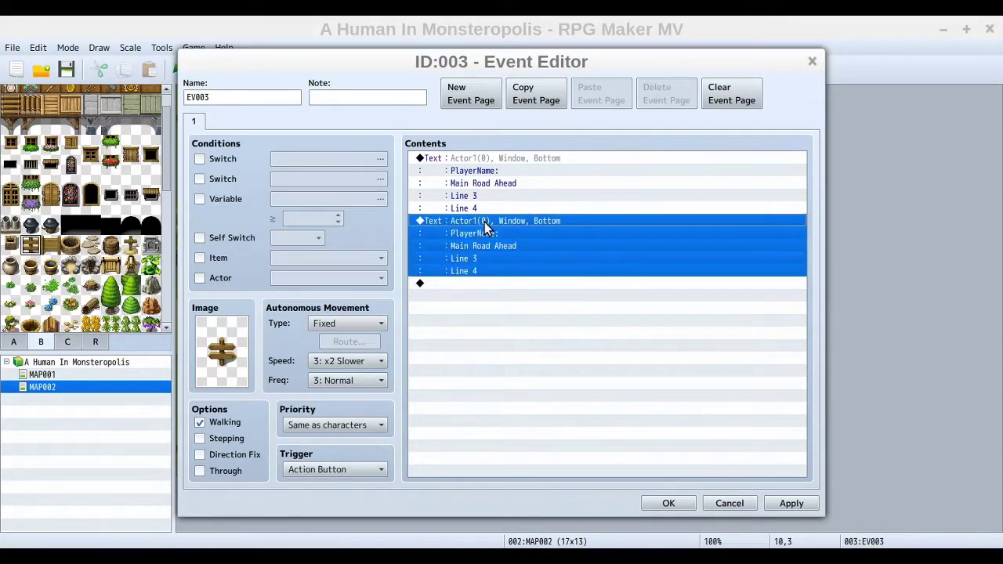
pyautogui.doubleClick(562, 273)
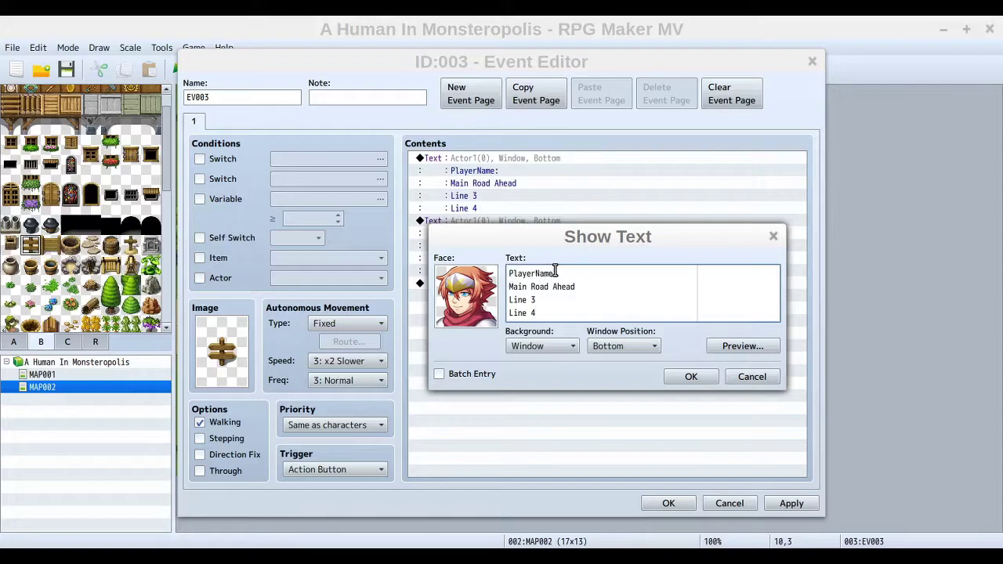
pyautogui.moveTo(568, 273); pyautogui.dragTo(509, 274)
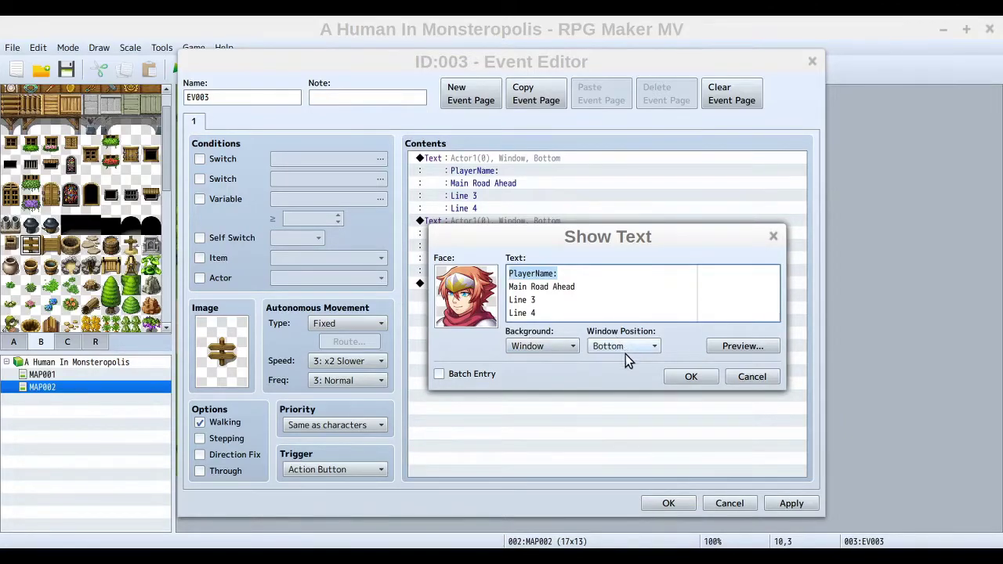
pyautogui.moveTo(548, 312); pyautogui.dragTo(495, 288)
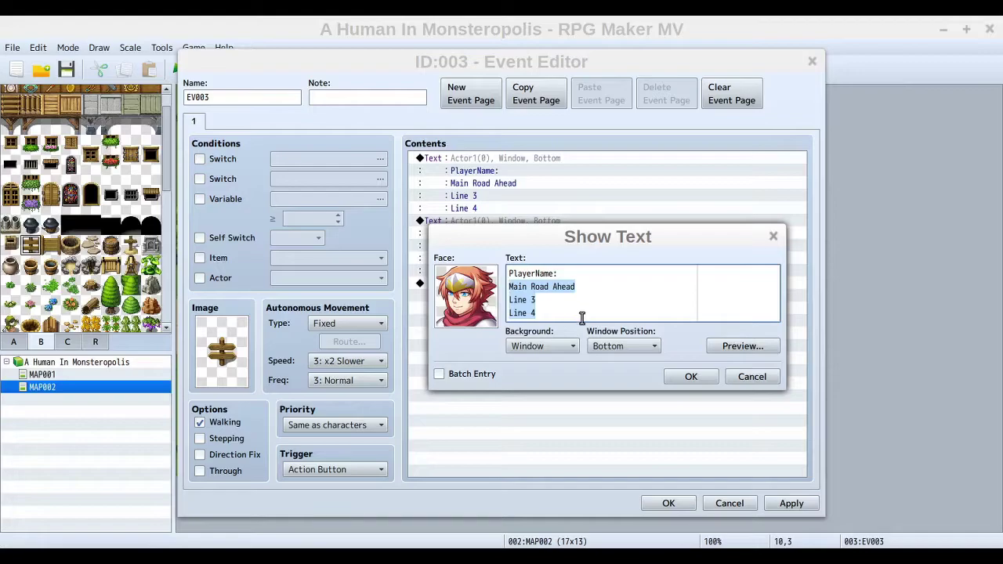
pyautogui.write('Line')
pyautogui.write(' 2 Line ')
pyautogui.write('3 Line 4')
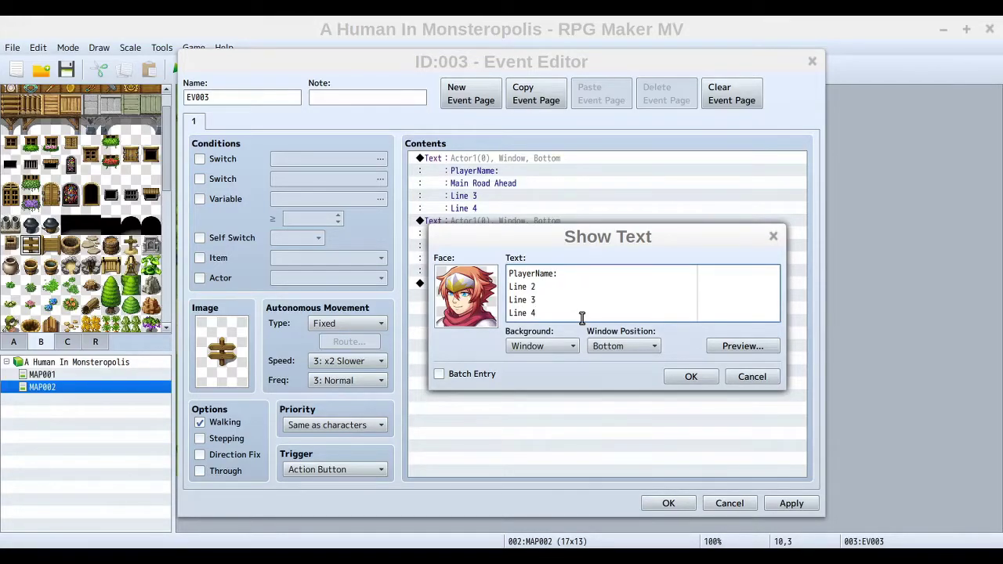
pyautogui.click(744, 374)
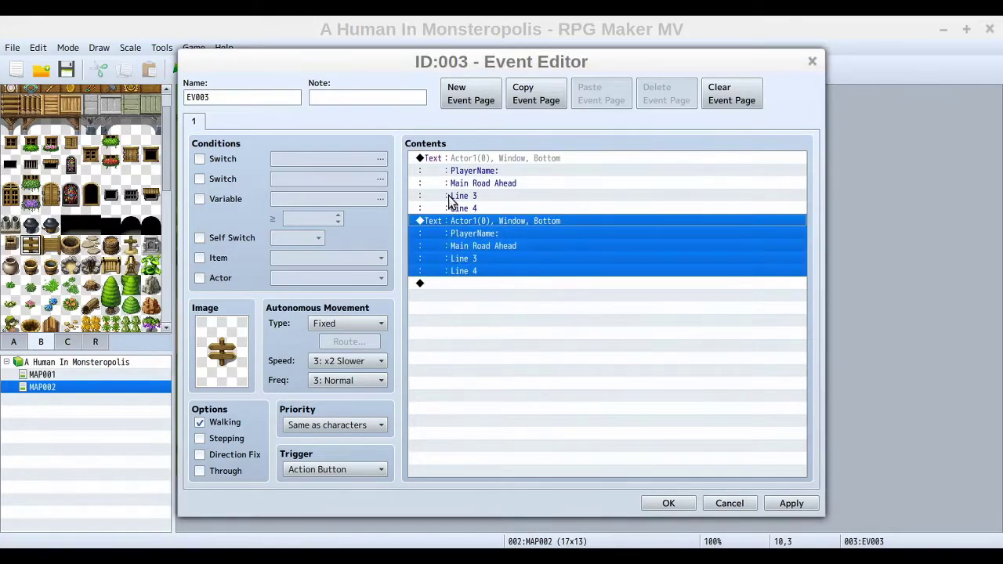
pyautogui.rightClick(488, 225)
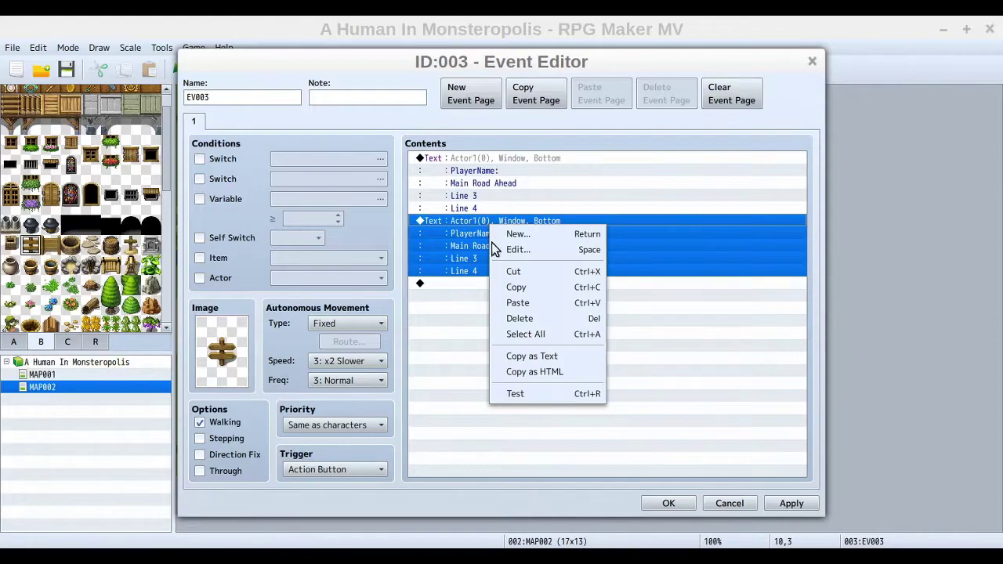
pyautogui.click(513, 317)
# Try to add a new Show Text command reading "PlayerName:" below the existing message.
pyautogui.rightClick(466, 219)
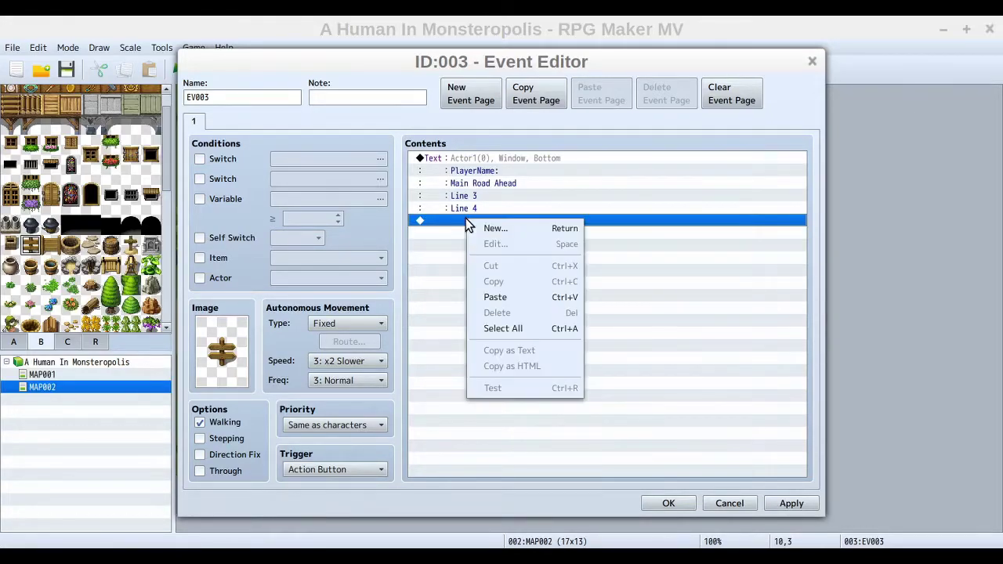
pyautogui.click(497, 229)
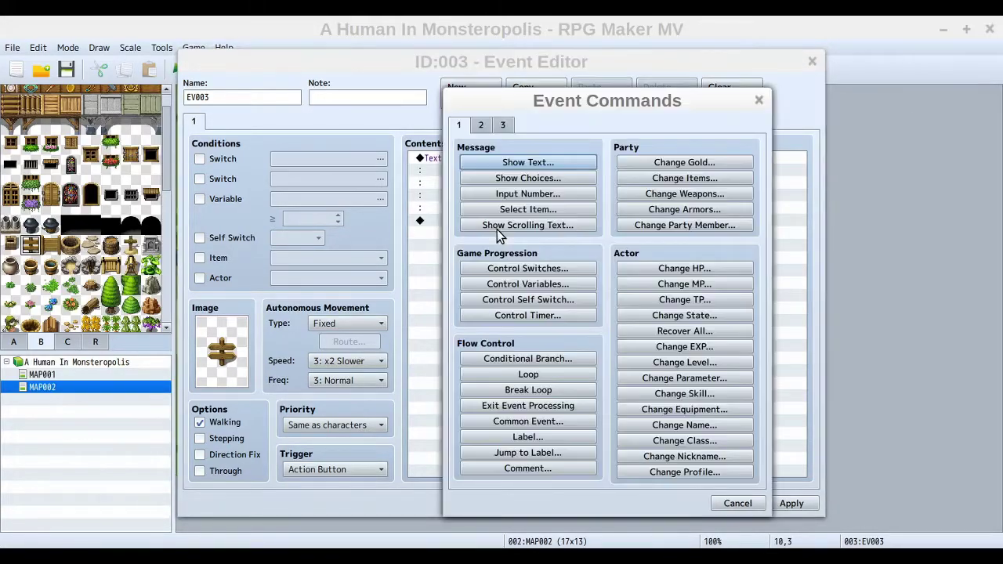
pyautogui.click(559, 160)
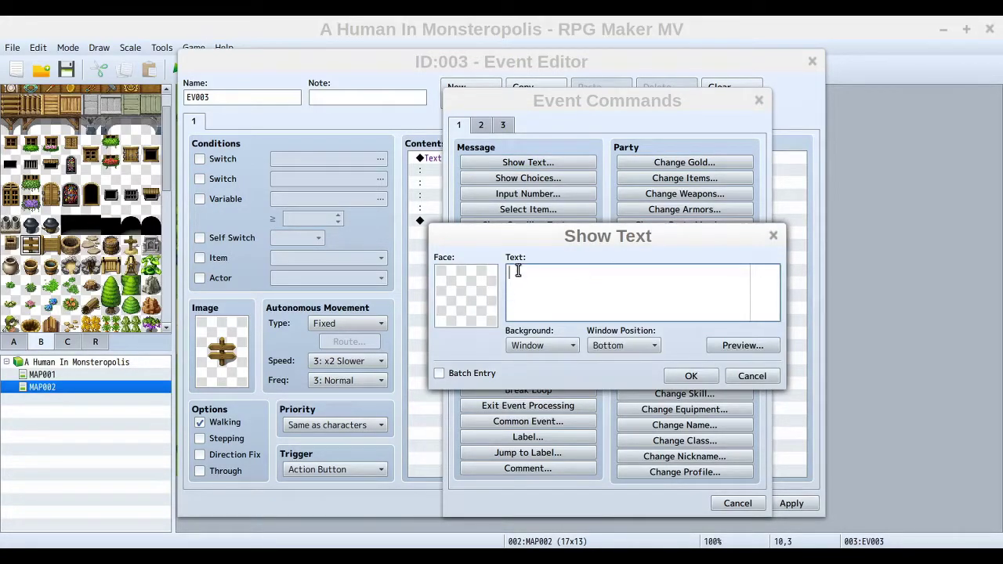
pyautogui.write('PlayerName:')
pyautogui.press('Return')
pyautogui.doubleClick(468, 290)
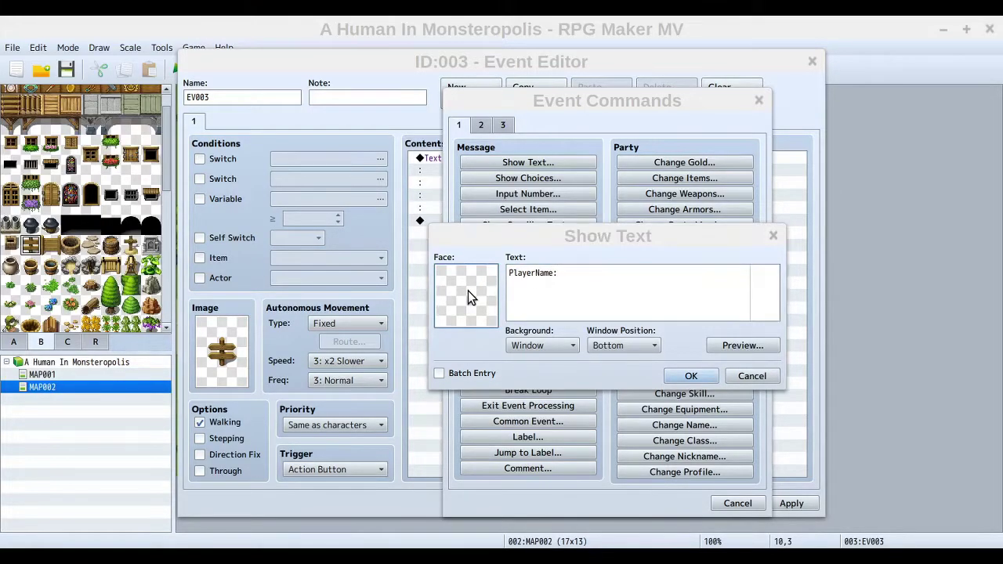
pyautogui.click(797, 445)
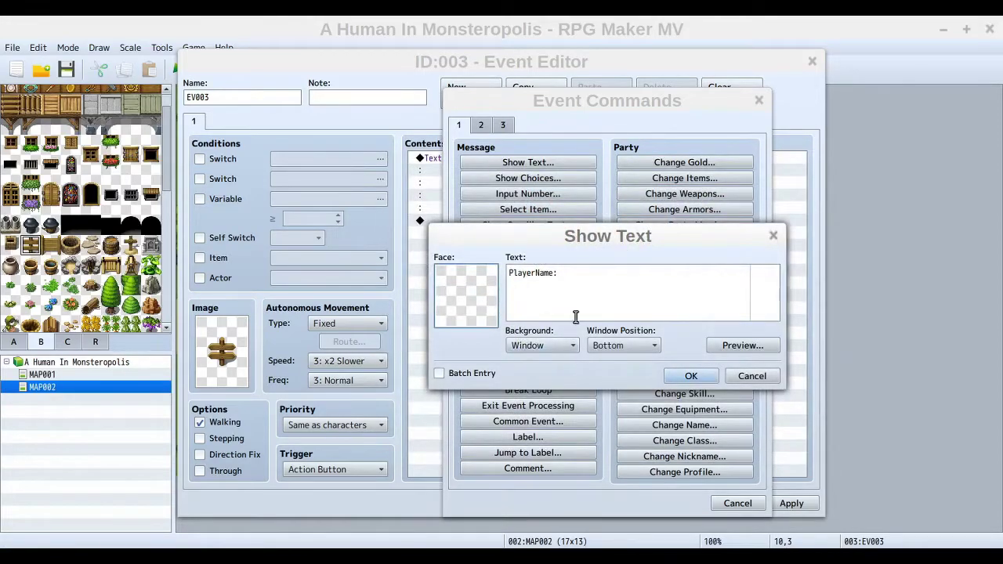
pyautogui.press('Delete')
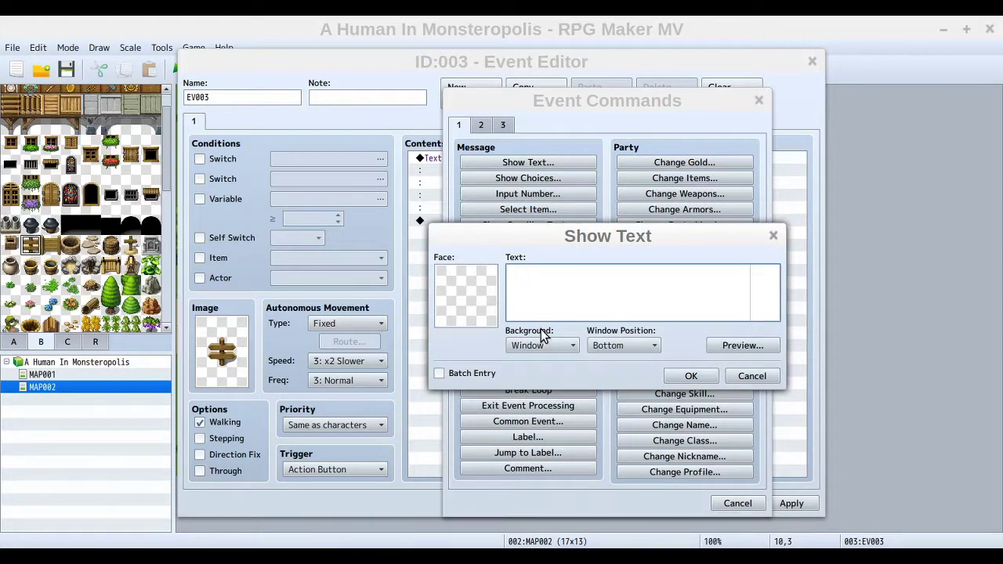
pyautogui.click(746, 381)
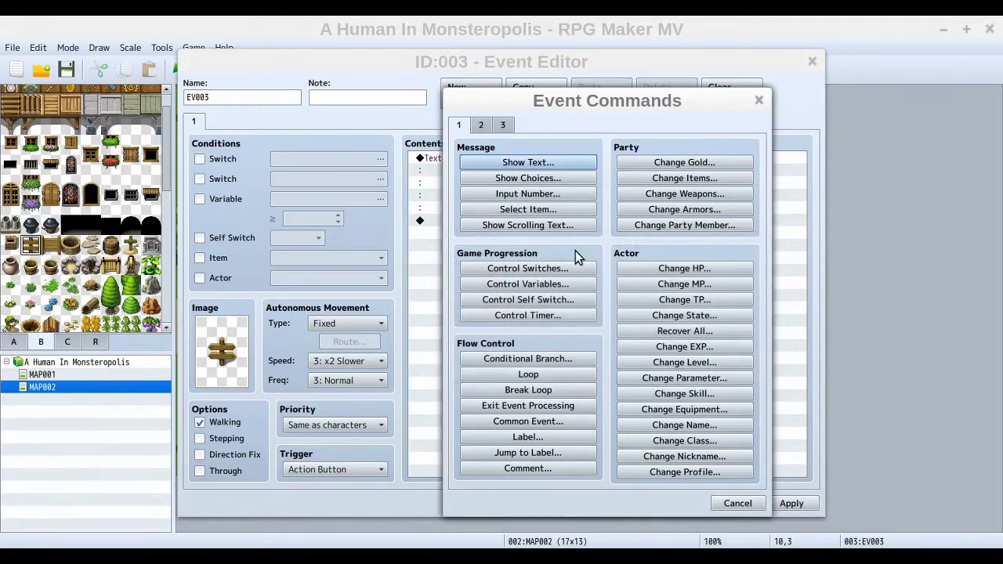
pyautogui.click(740, 504)
pyautogui.click(488, 157)
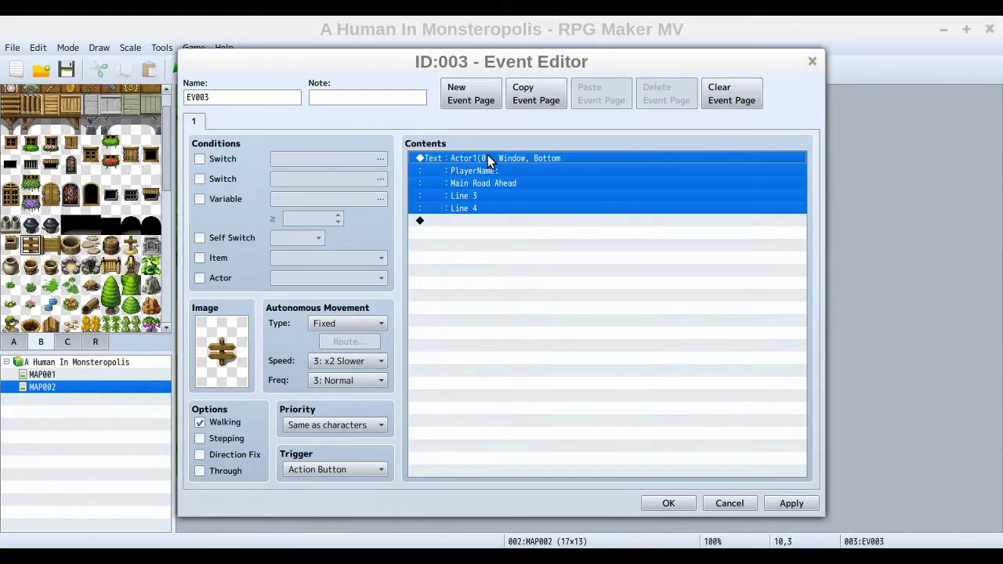
pyautogui.press('Insert')
pyautogui.click(759, 101)
pyautogui.press('Insert')
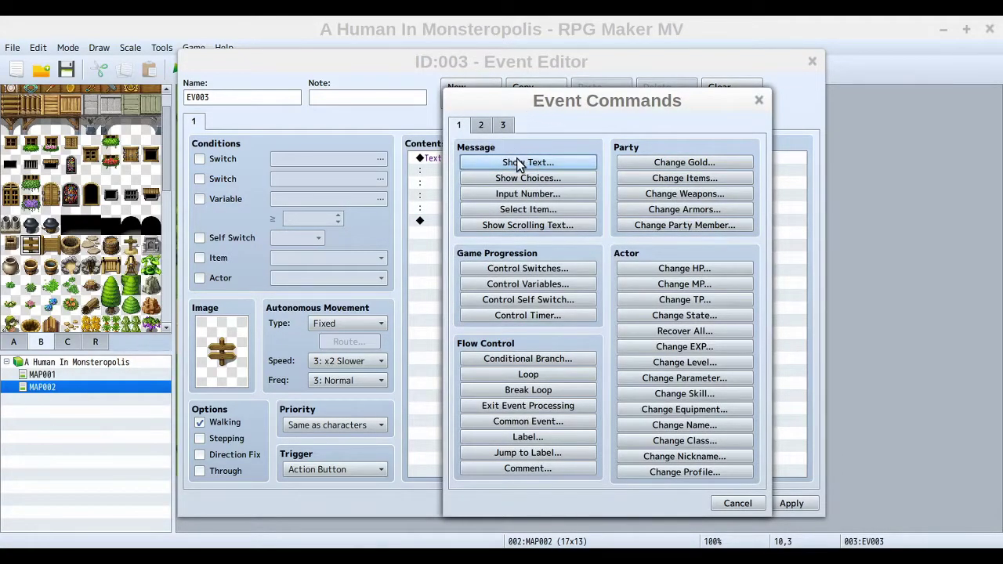
pyautogui.click(757, 101)
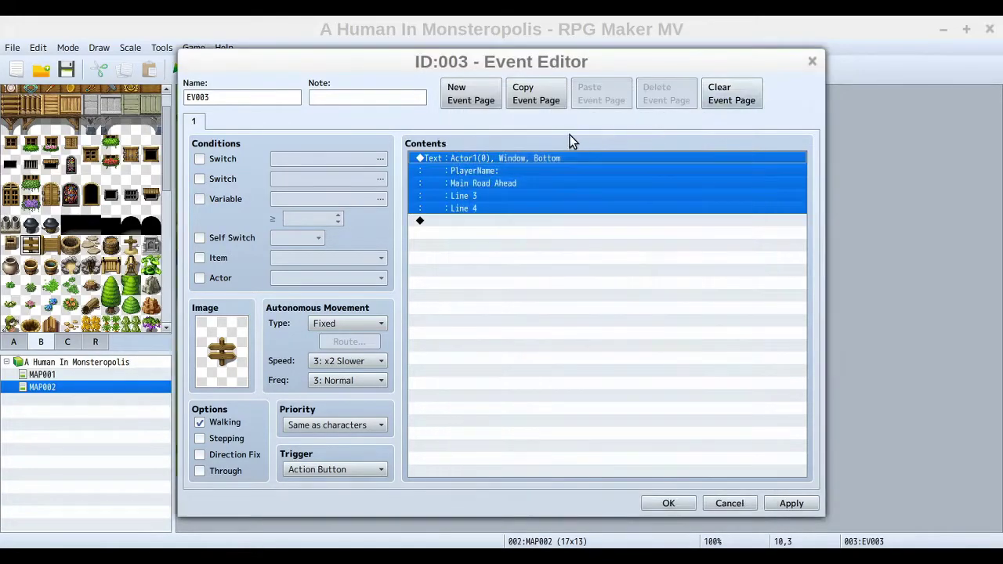
pyautogui.press('Return')
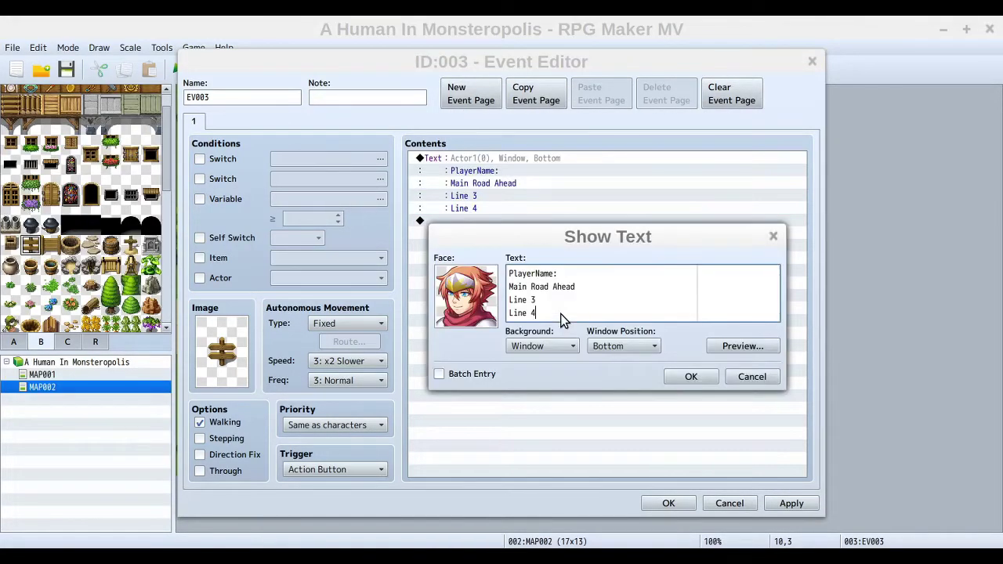
pyautogui.click(766, 382)
# Change the message's first line to "The sign reads:" and delete the "Line 3" and "Line 4" lines.
pyautogui.rightClick(475, 162)
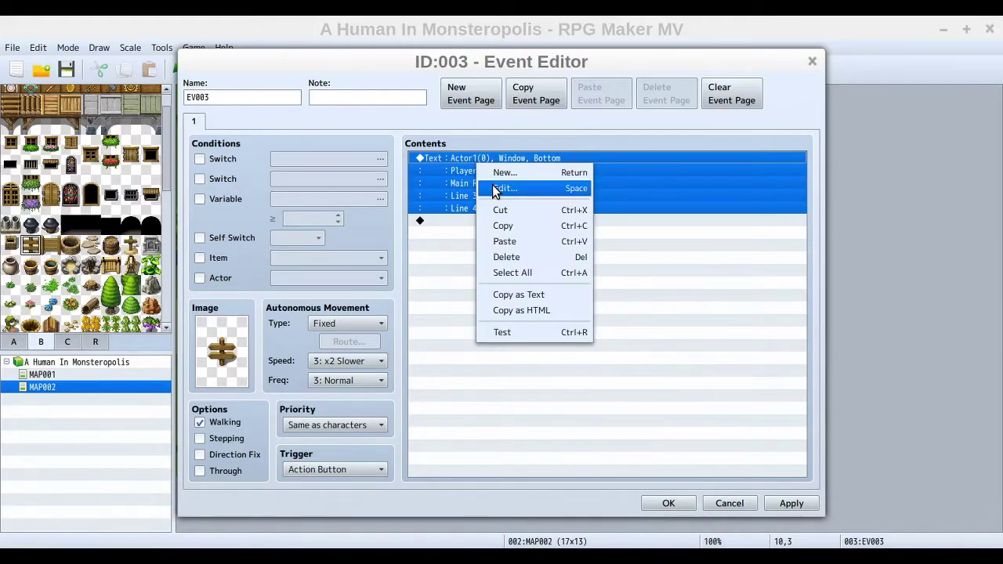
pyautogui.click(497, 189)
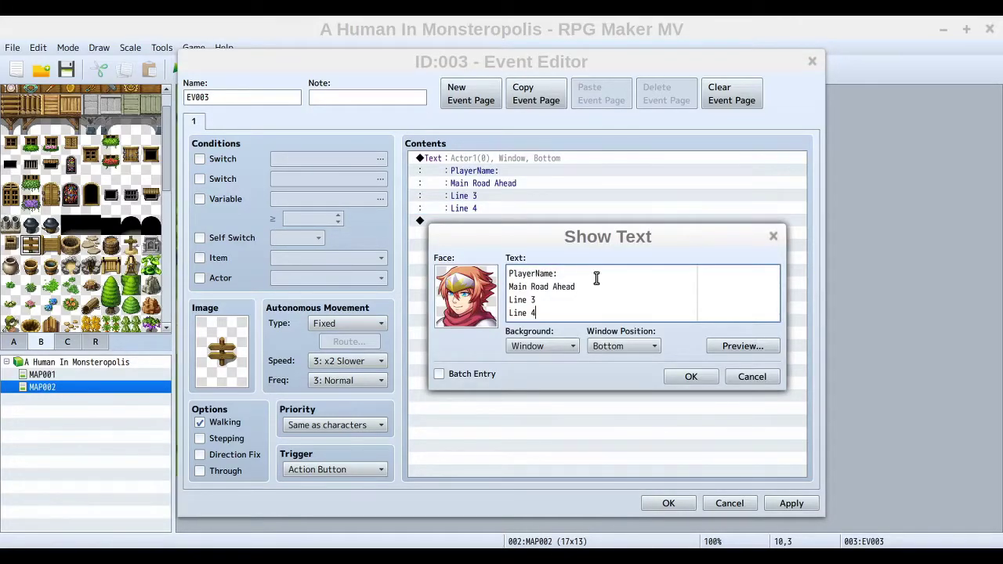
pyautogui.moveTo(564, 277); pyautogui.dragTo(514, 247)
pyautogui.write('The sign')
pyautogui.press('BackSpace')
pyautogui.press('BackSpace')
pyautogui.write('gn reads:')
pyautogui.moveTo(544, 314); pyautogui.dragTo(489, 304)
pyautogui.press('BackSpace')
pyautogui.click(509, 288)
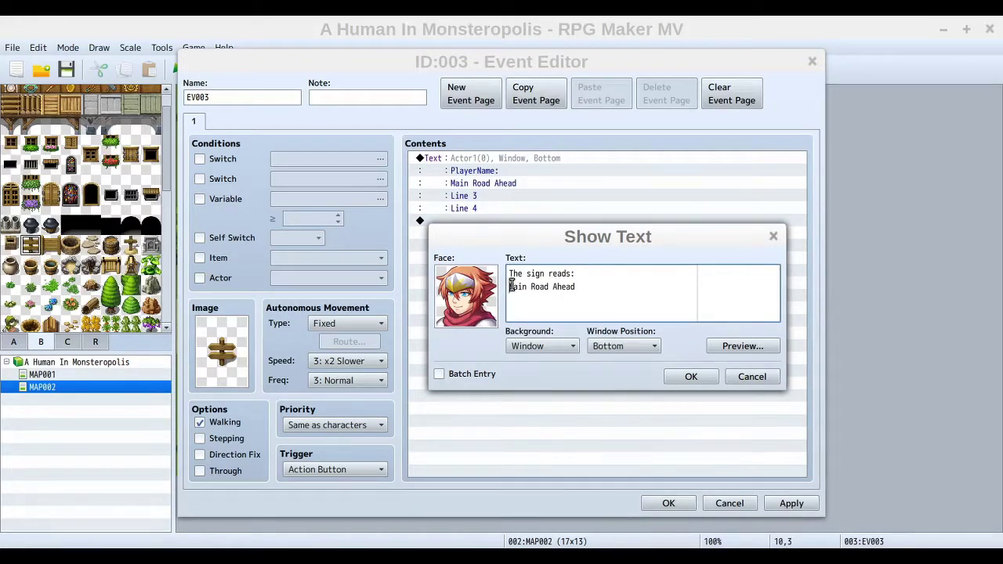
# Remove the face image from the message by setting it to (None).
pyautogui.doubleClick(453, 302)
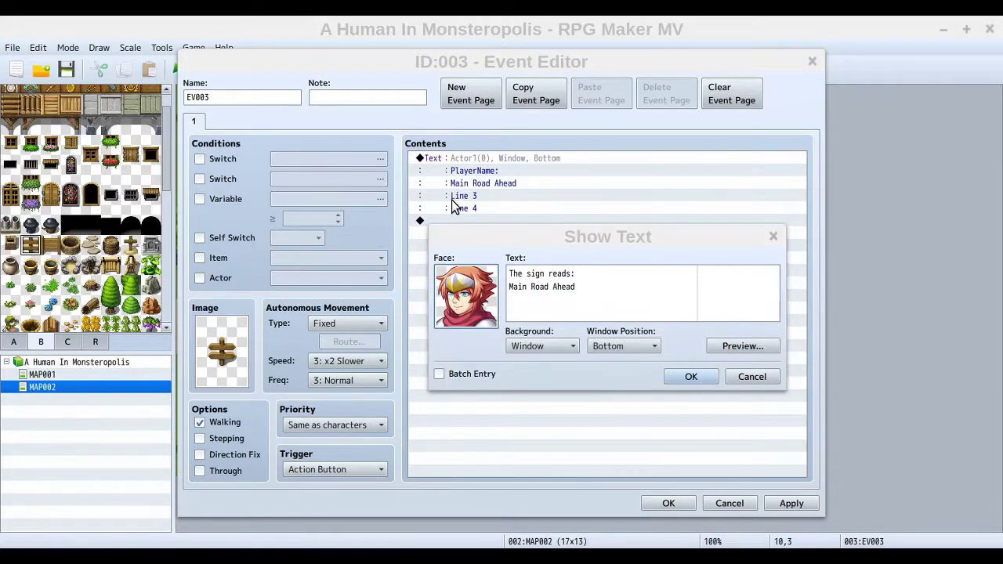
pyautogui.click(428, 188)
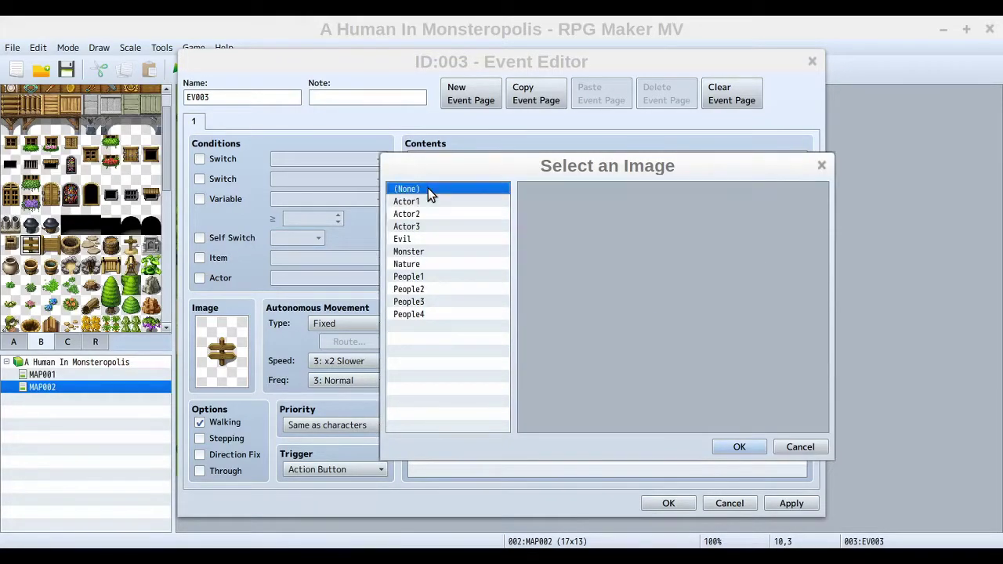
pyautogui.click(739, 446)
# Indent both message lines with leading spaces towards the middle of the text box, keep the Window background, and preview the message.
pyautogui.click(509, 298)
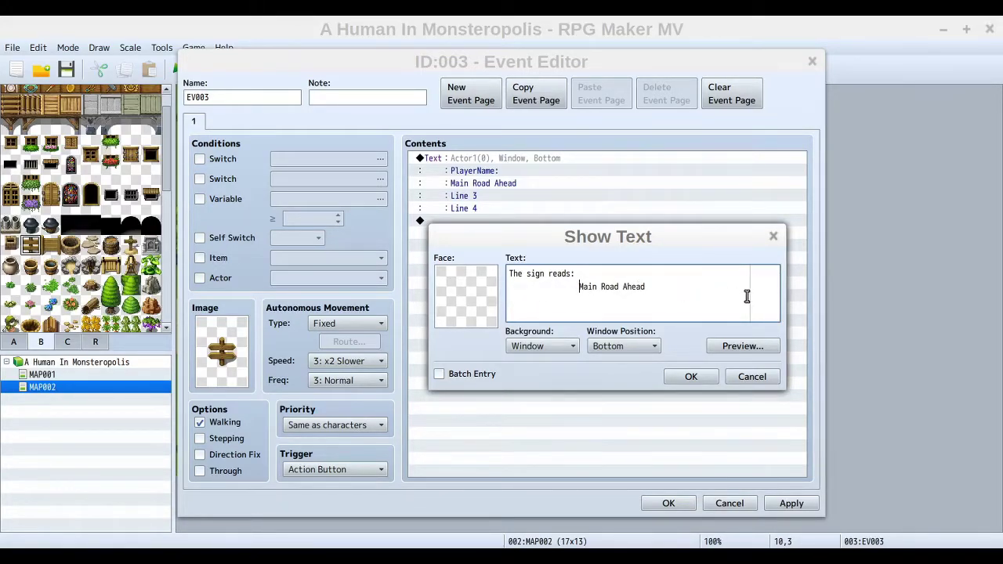
pyautogui.click(512, 276)
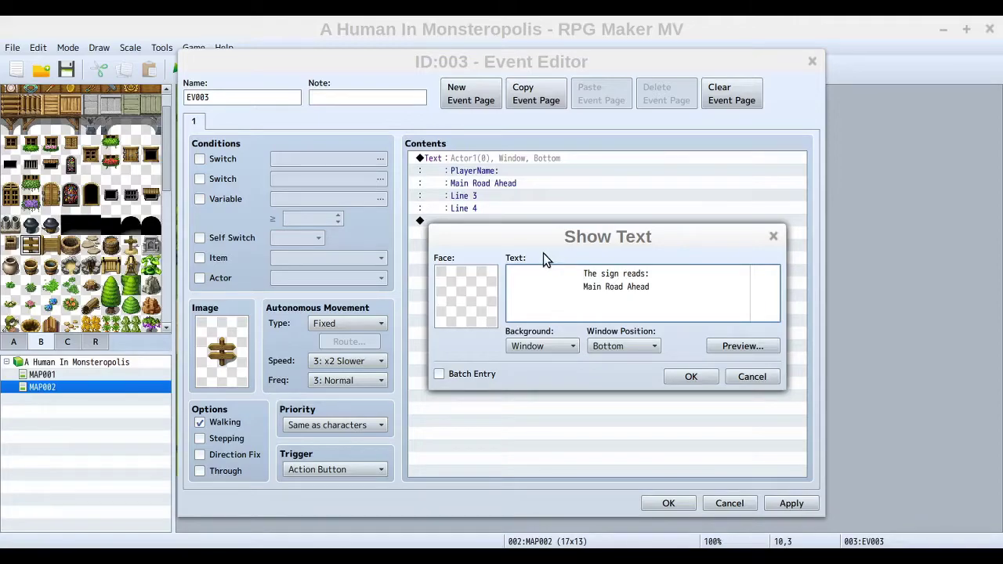
pyautogui.moveTo(541, 274)
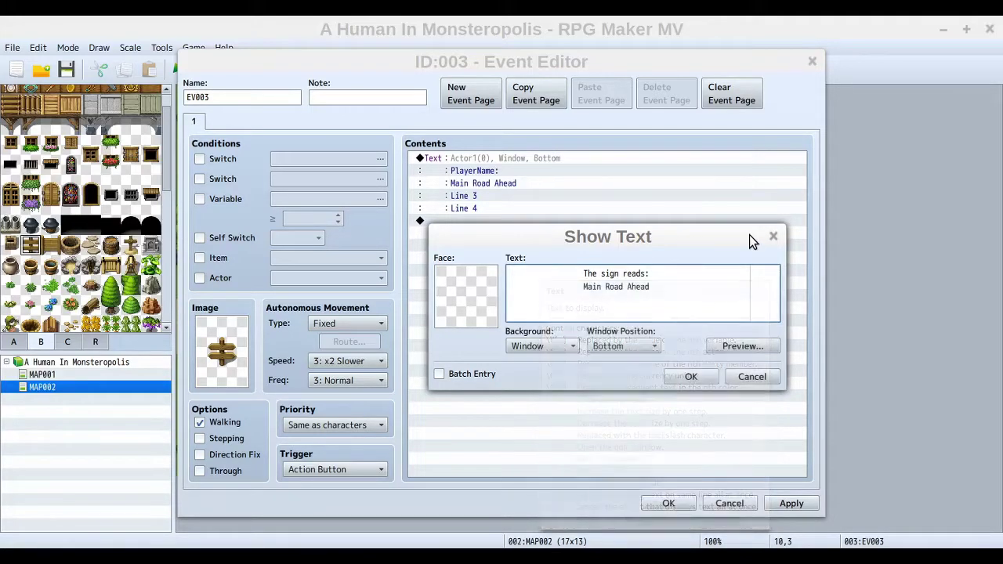
pyautogui.click(560, 344)
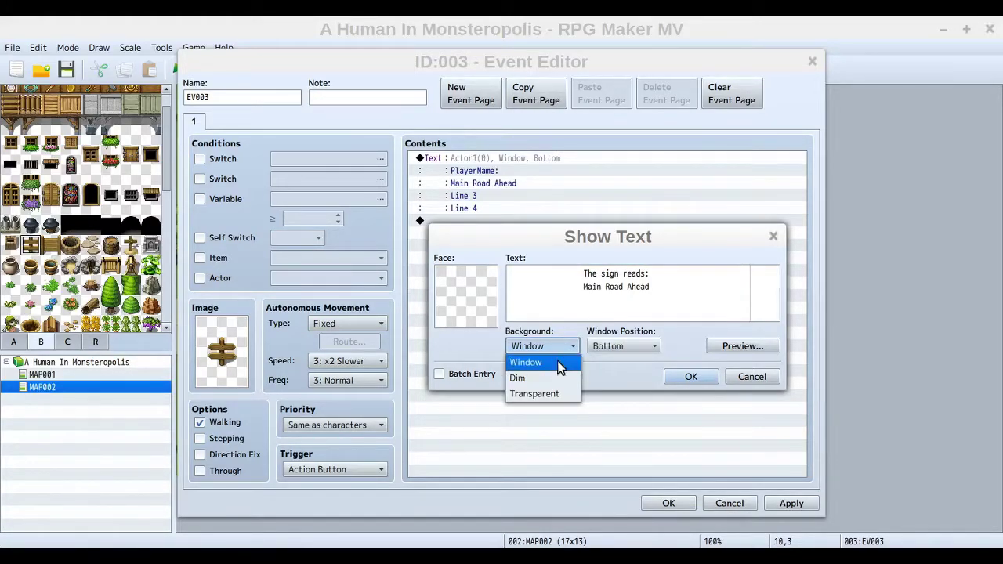
pyautogui.click(559, 365)
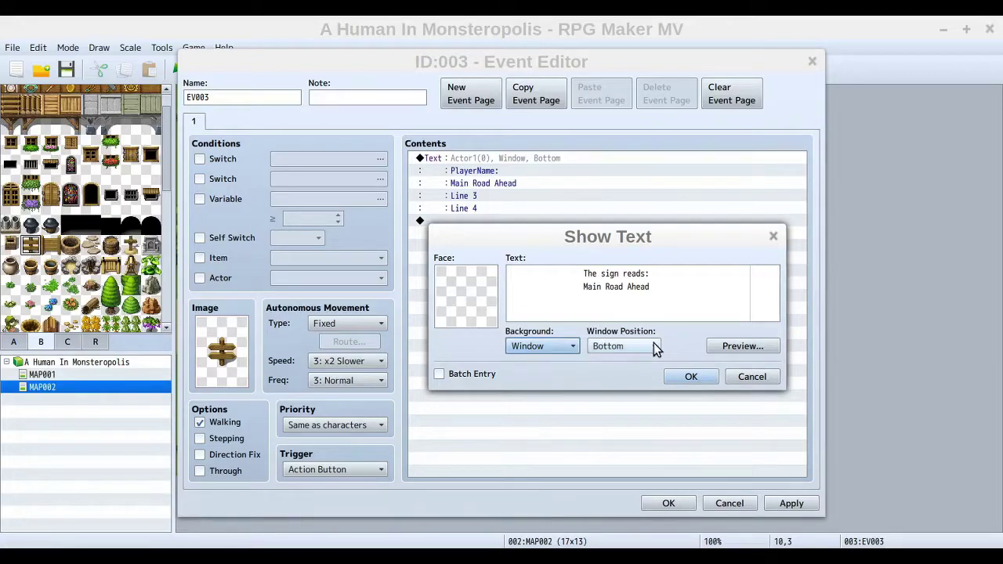
pyautogui.click(718, 350)
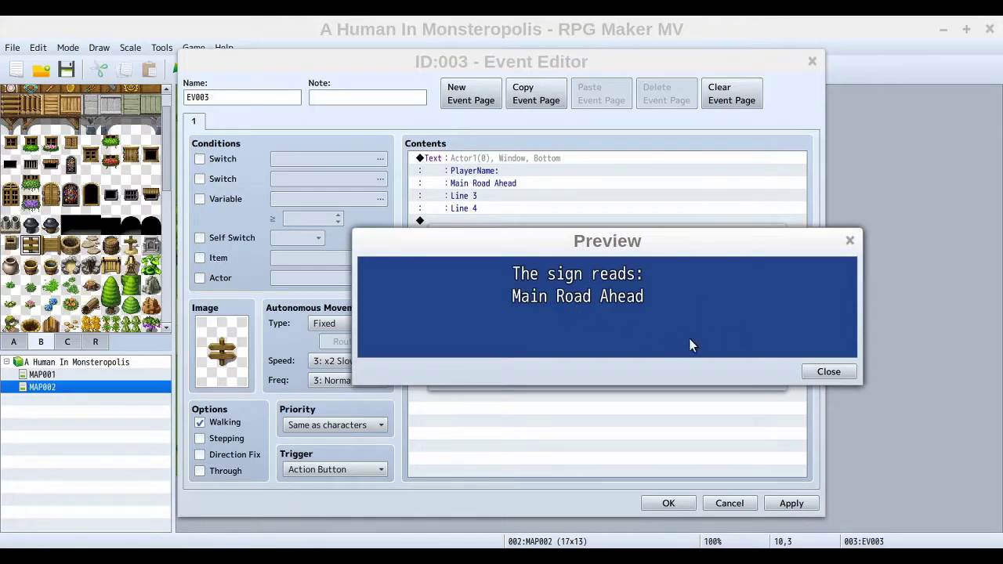
pyautogui.click(834, 372)
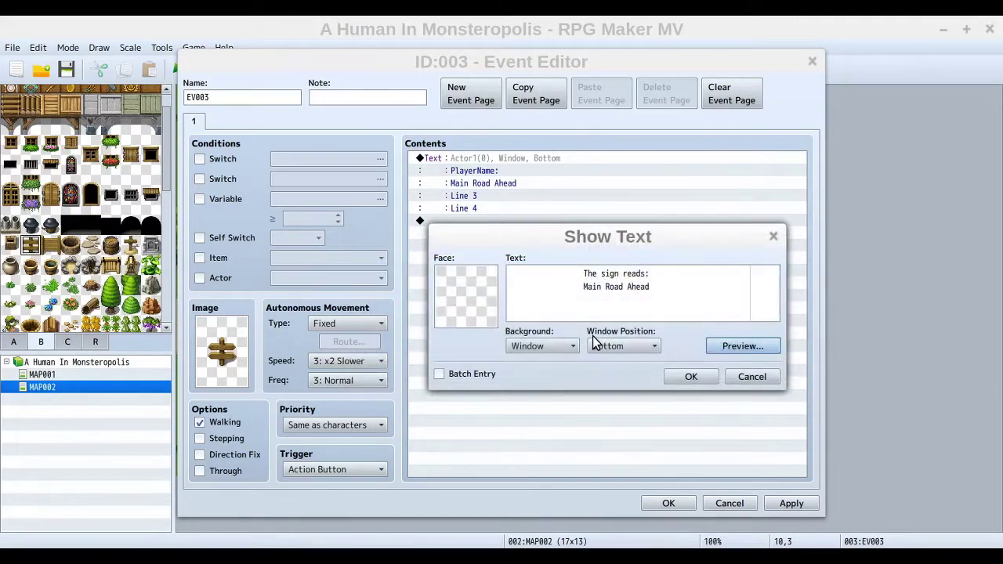
# Indent both message lines by two more spaces and preview the message again.
pyautogui.click(582, 273)
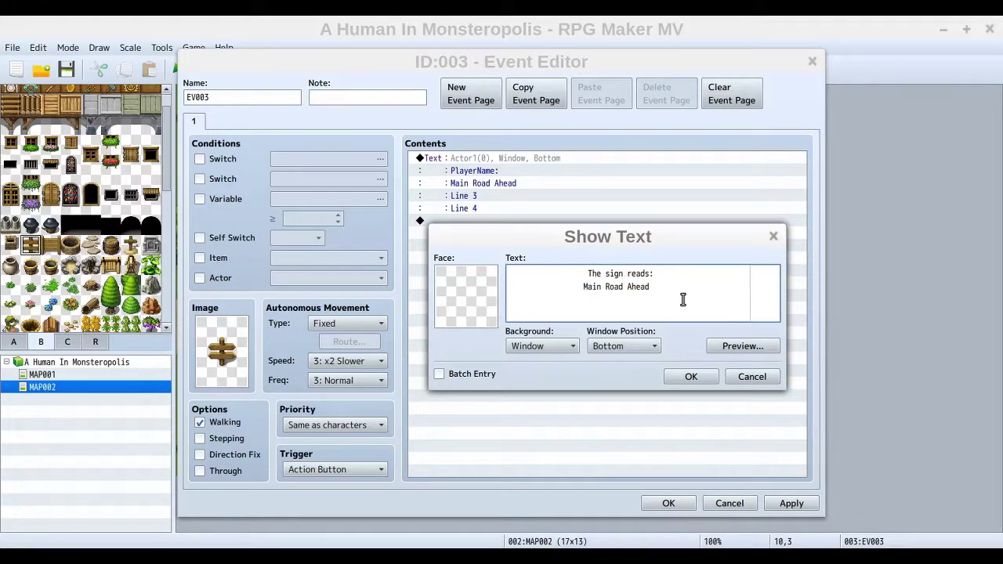
pyautogui.click(583, 287)
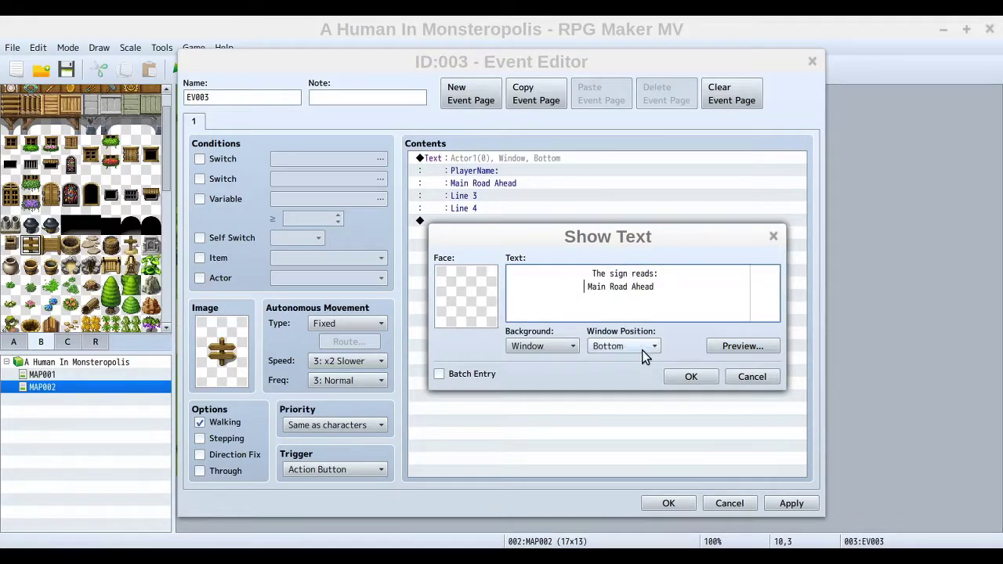
pyautogui.click(761, 349)
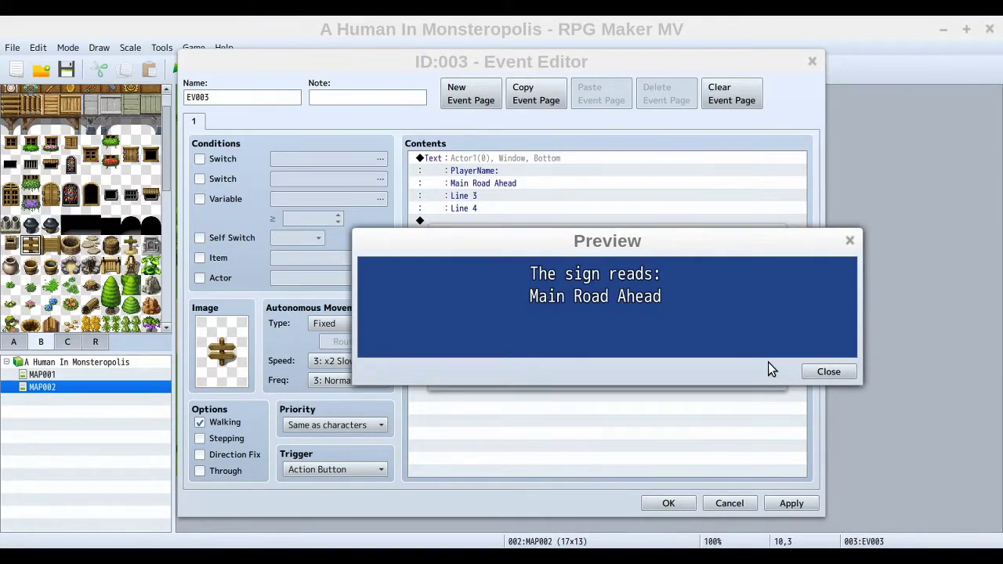
pyautogui.click(819, 372)
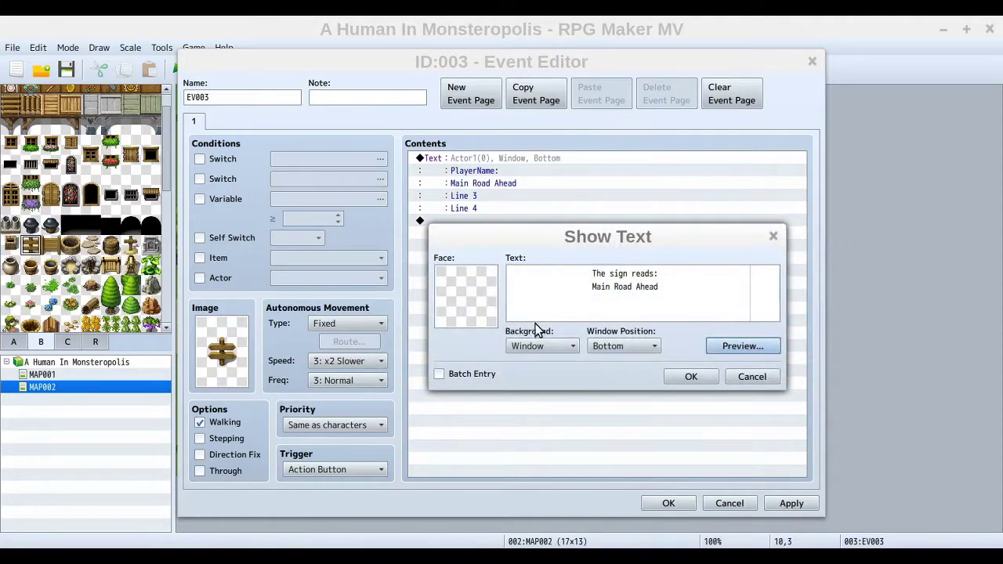
# Try the Dim background on the message, preview it, and switch back to the Window background.
pyautogui.click(544, 345)
pyautogui.click(550, 378)
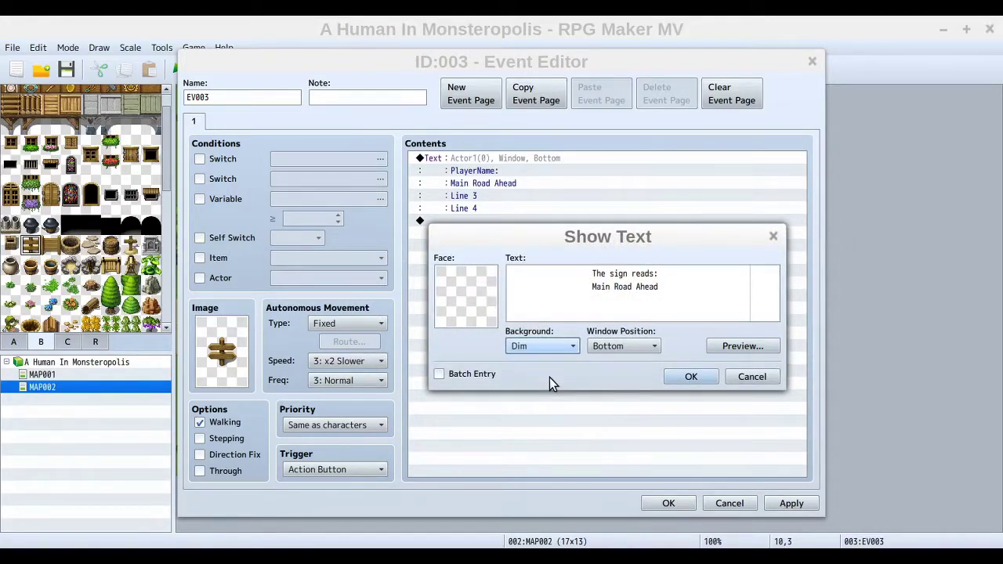
pyautogui.click(757, 349)
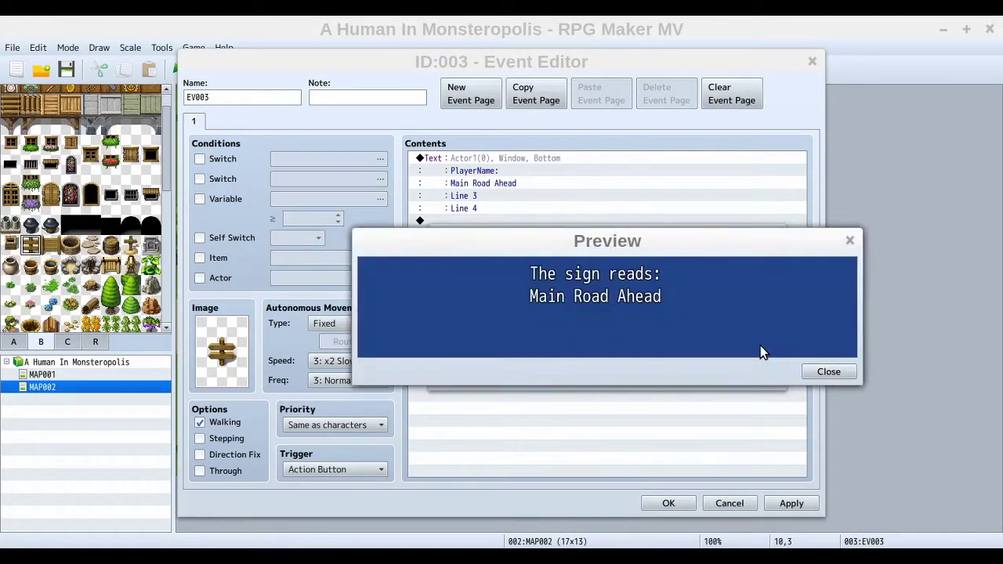
pyautogui.click(836, 373)
pyautogui.click(536, 347)
pyautogui.click(541, 363)
# Save the message and paste two copies of its text command below it in the event contents.
pyautogui.click(702, 377)
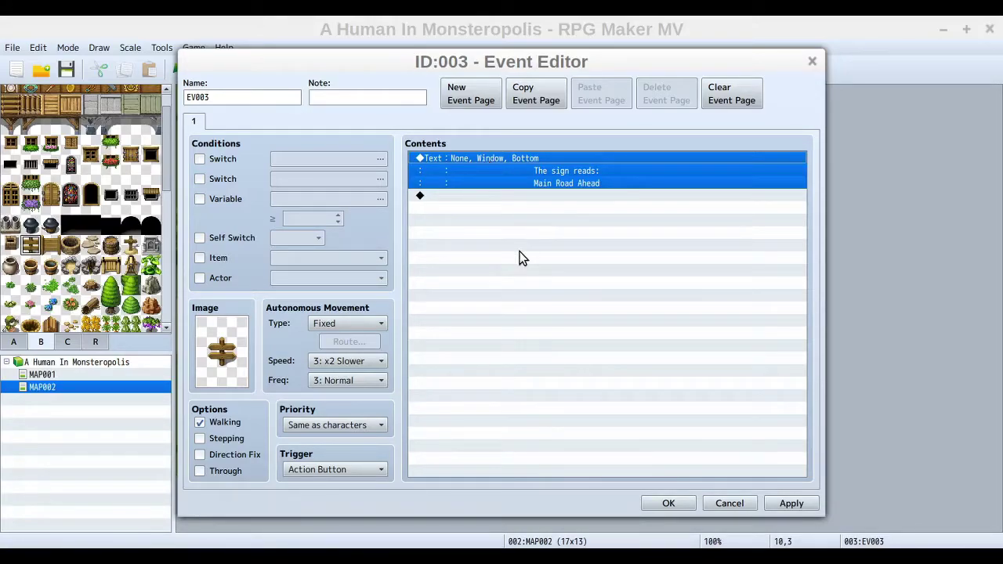
pyautogui.hotkey('ctrl', 'c')
pyautogui.click(496, 196)
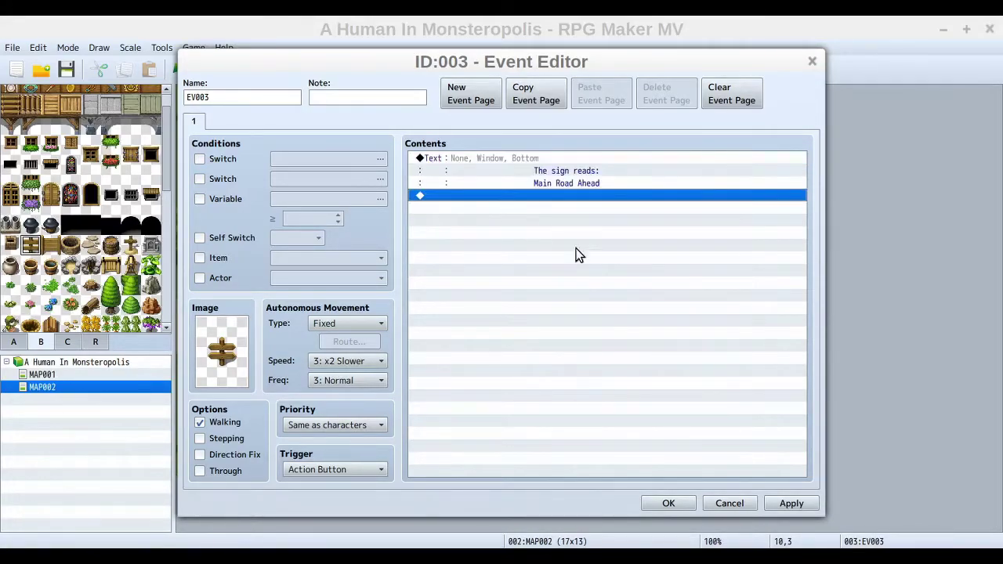
pyautogui.hotkey('ctrl', 'v')
pyautogui.hotkey('ctrl', 'v')
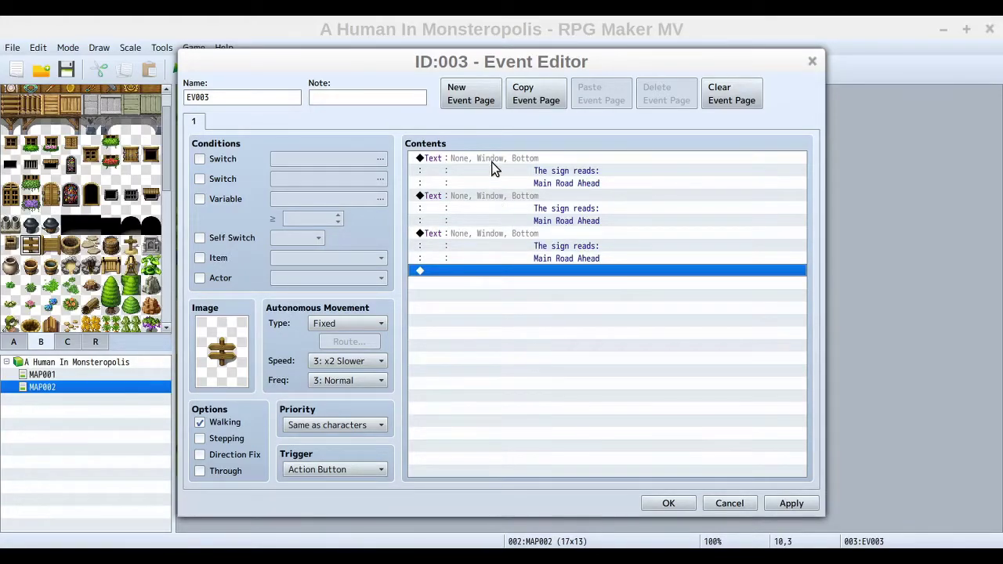
# Set the second text command's background to Dim and its window position to Middle.
pyautogui.click(525, 217)
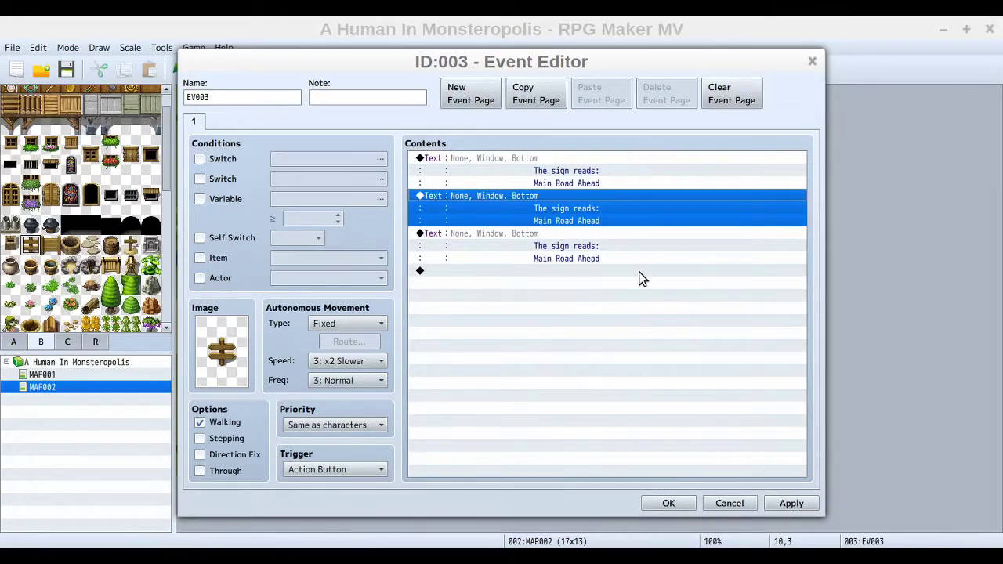
pyautogui.press('Return')
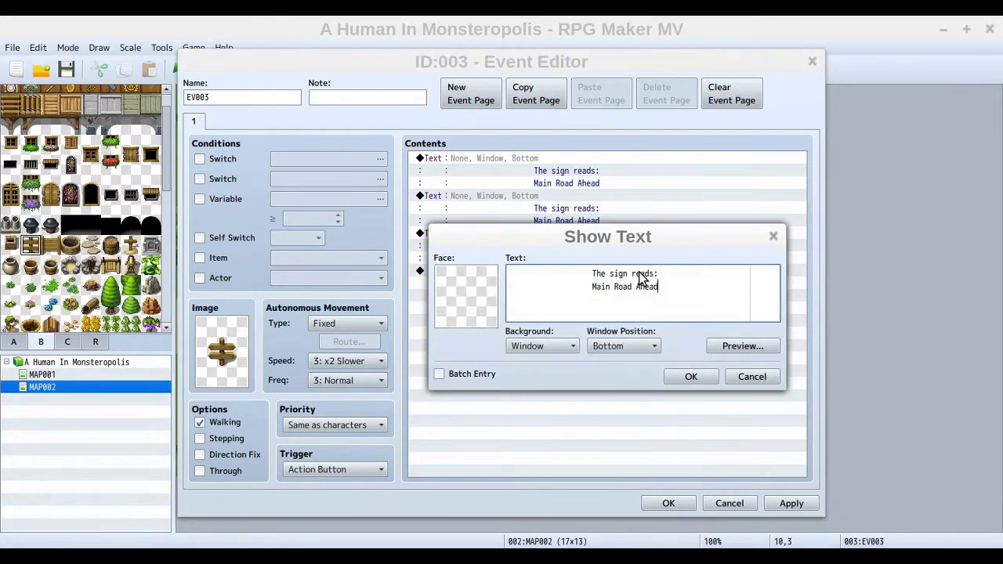
pyautogui.click(572, 349)
pyautogui.click(563, 380)
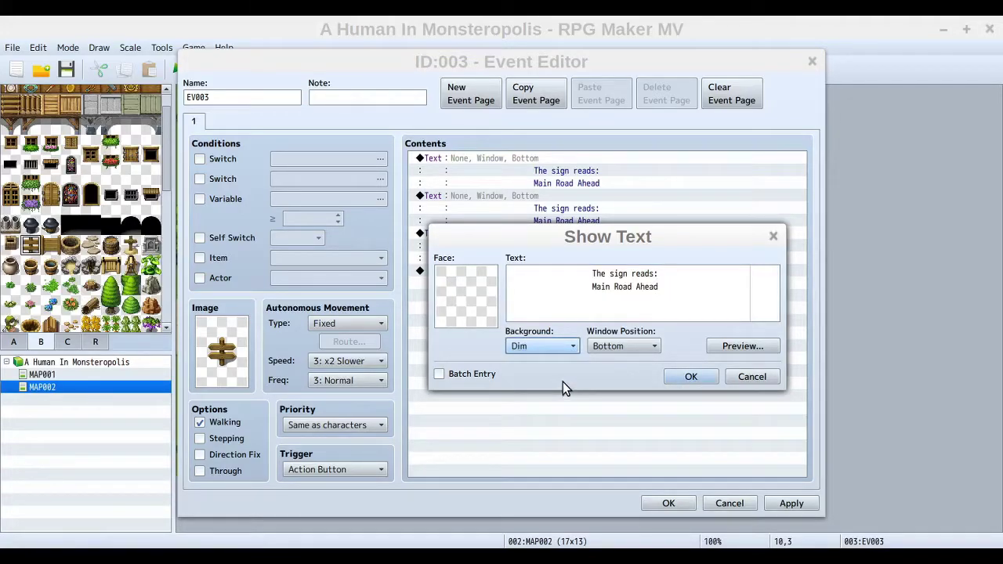
pyautogui.click(652, 348)
pyautogui.click(605, 378)
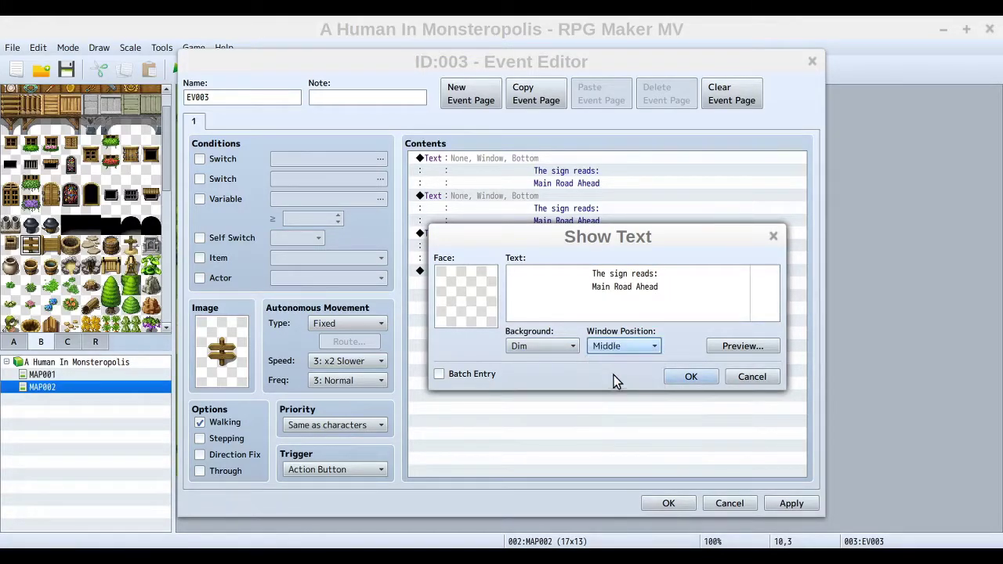
pyautogui.click(693, 380)
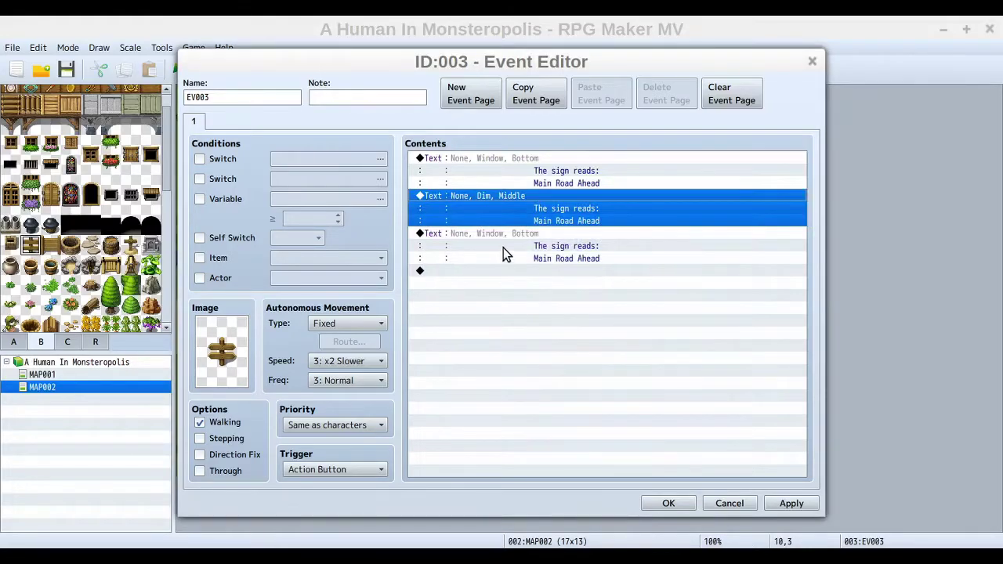
# Set the third text command's background to Transparent and its window position to Top, and save the event.
pyautogui.click(538, 262)
pyautogui.press('Return')
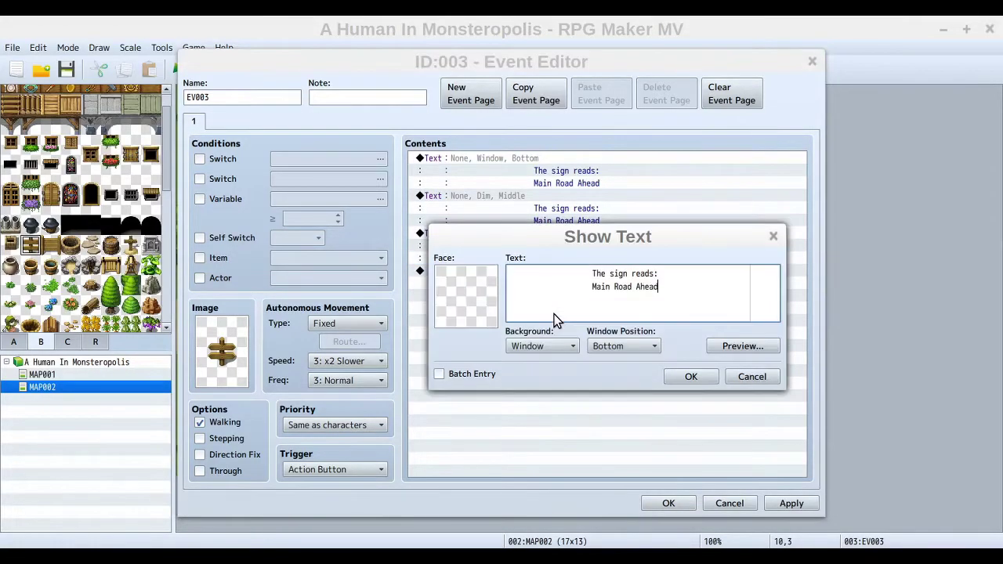
pyautogui.click(564, 349)
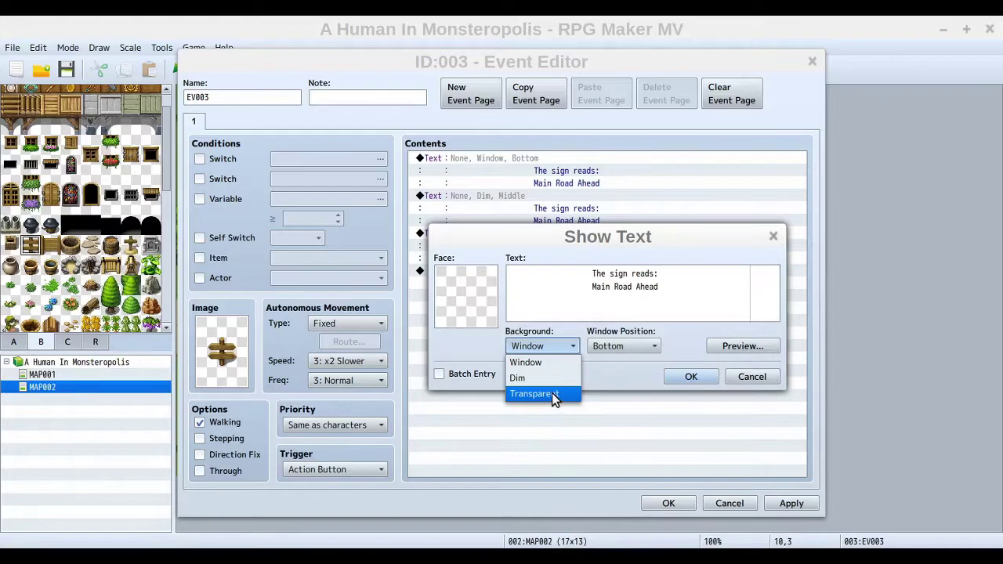
pyautogui.click(552, 393)
pyautogui.click(627, 347)
pyautogui.click(625, 363)
pyautogui.click(687, 382)
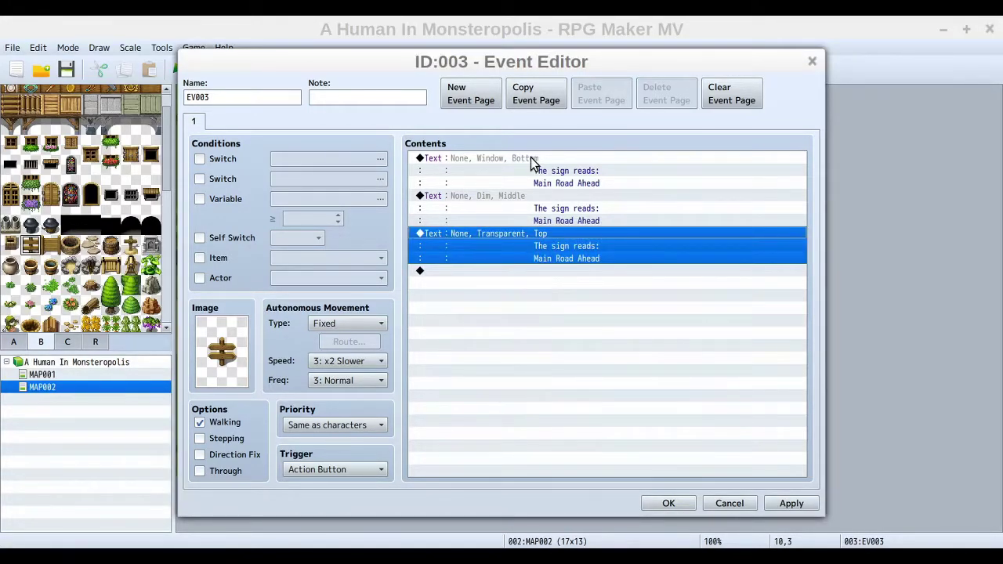
pyautogui.click(539, 271)
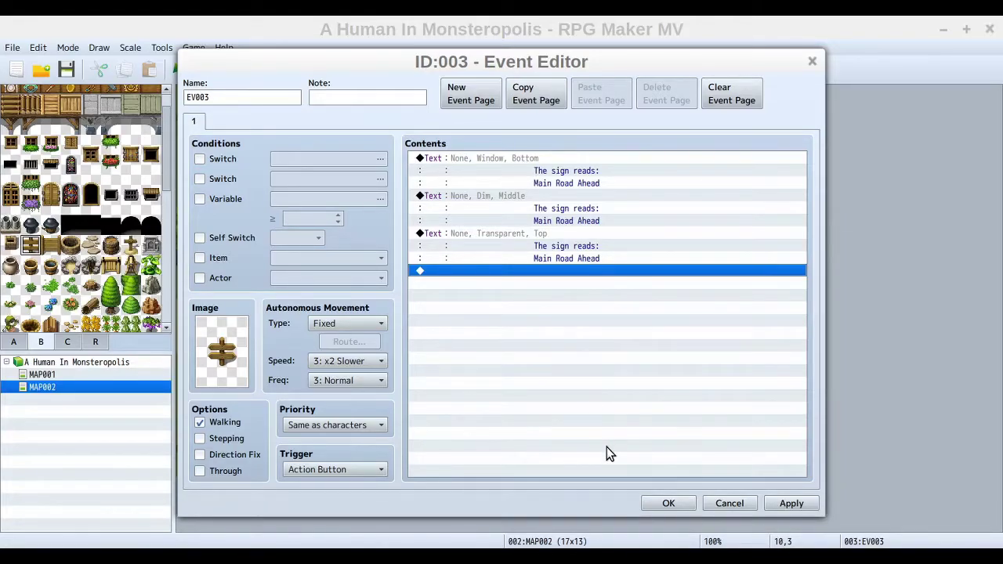
pyautogui.click(671, 504)
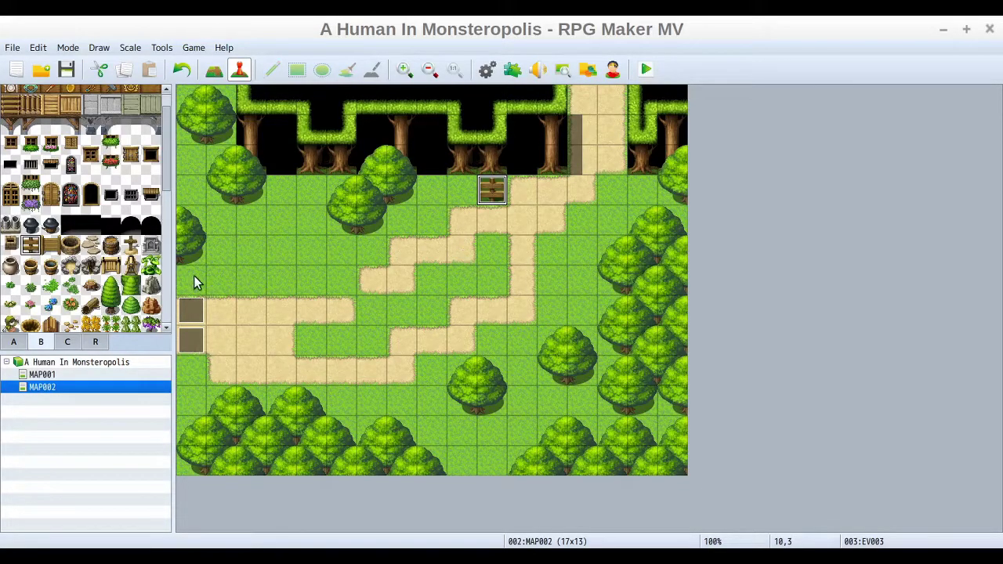
# Set the player's starting position on MAP002 two tiles below the signpost, at 10,5.
pyautogui.click(47, 375)
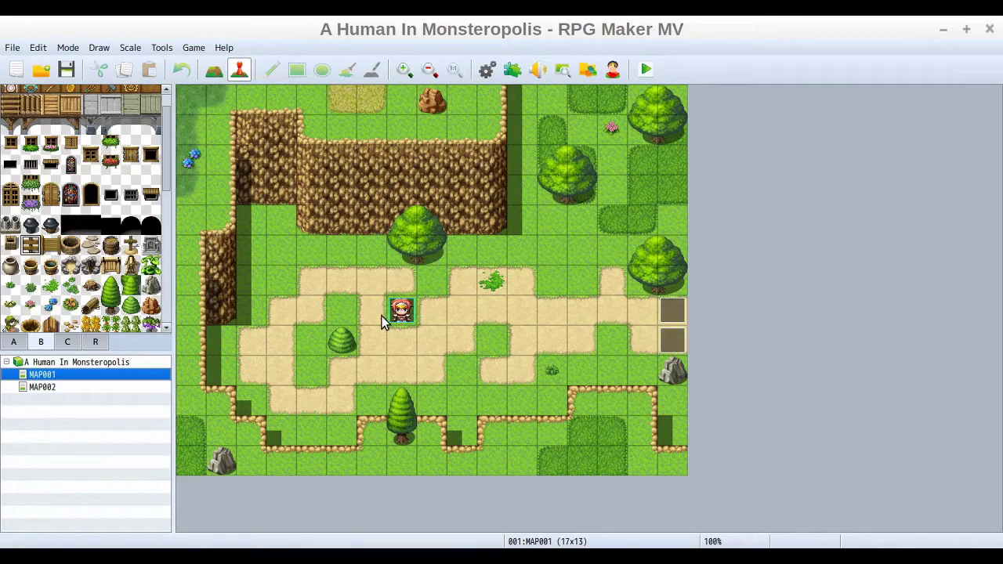
pyautogui.click(46, 388)
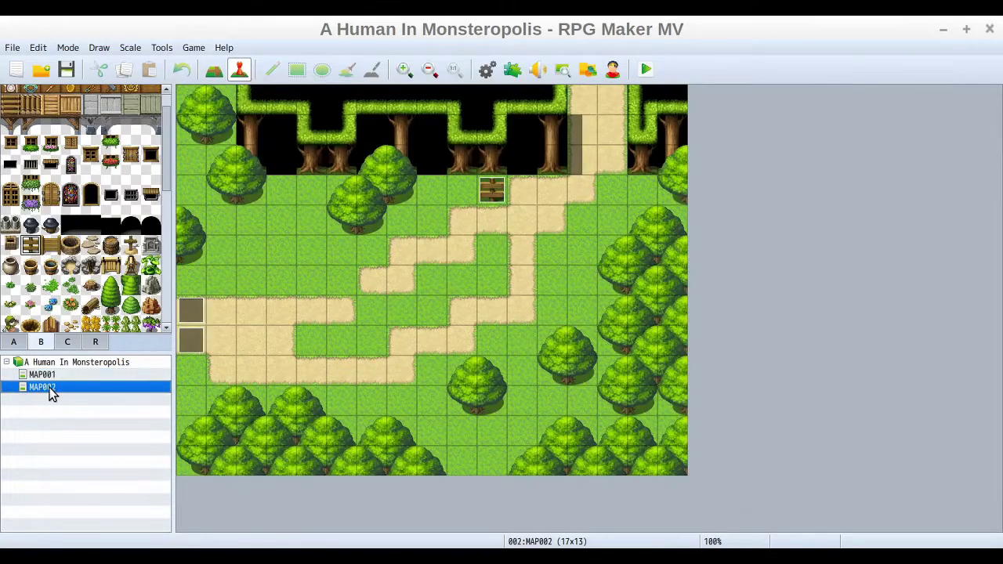
pyautogui.rightClick(488, 254)
pyautogui.moveTo(619, 443)
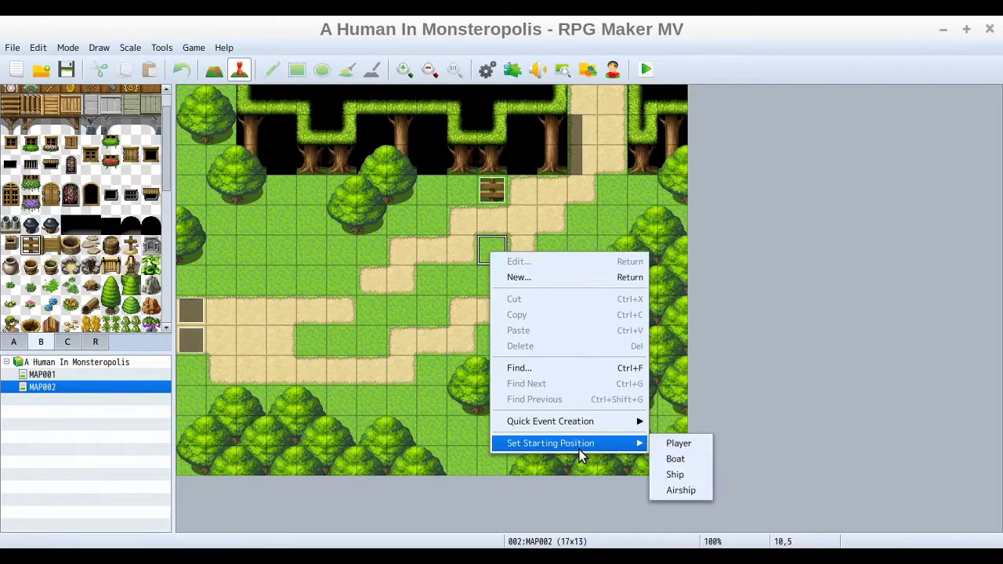
pyautogui.click(678, 444)
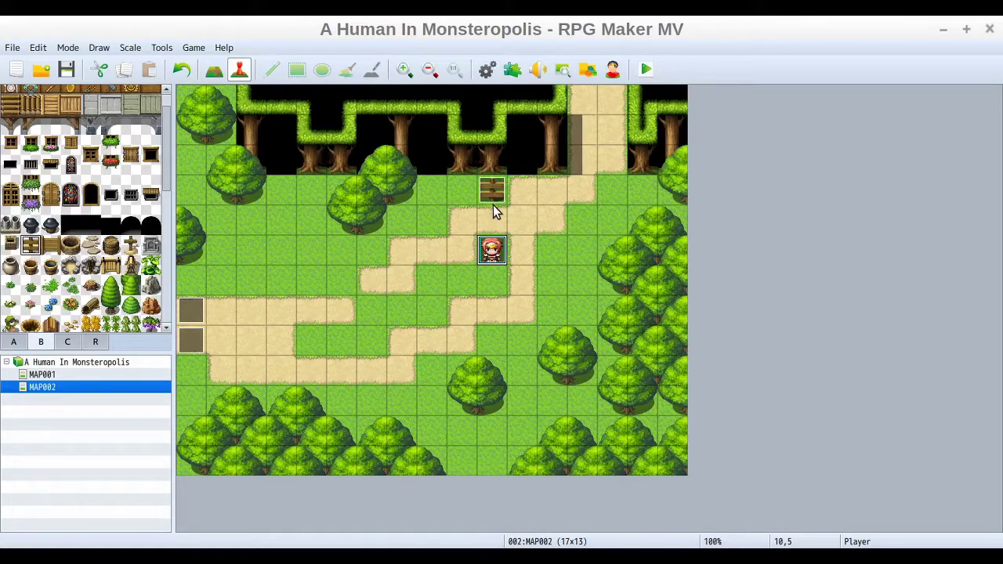
# Save the game changes, start a new game in a playtest, and walk the player to the signpost to read it.
pyautogui.click(643, 69)
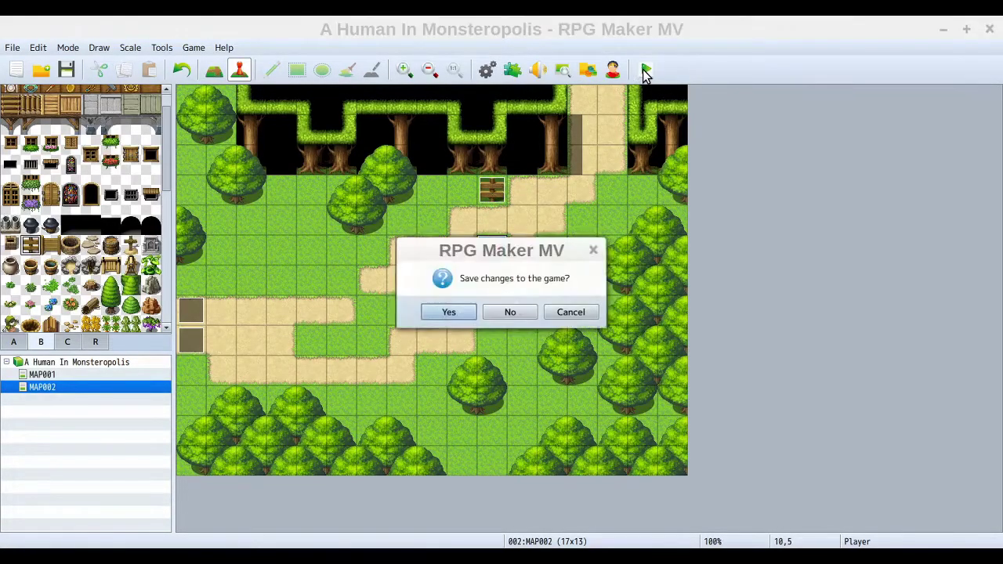
pyautogui.click(444, 312)
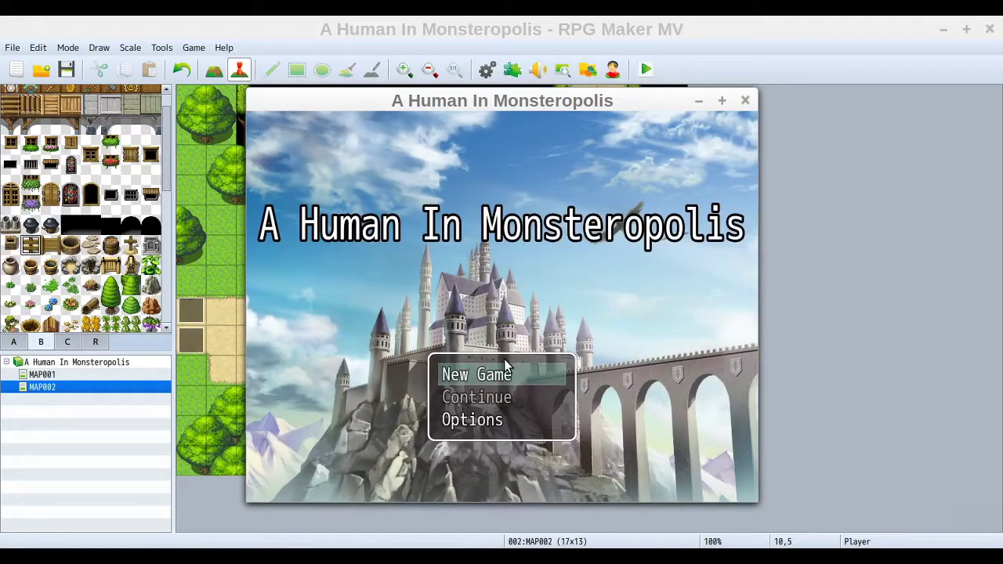
pyautogui.click(504, 368)
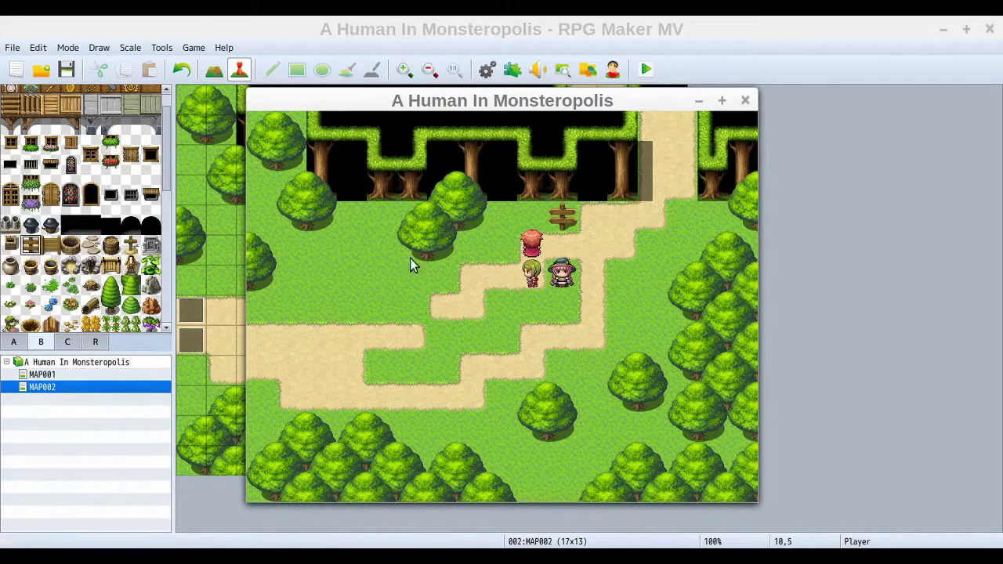
pyautogui.click(526, 220)
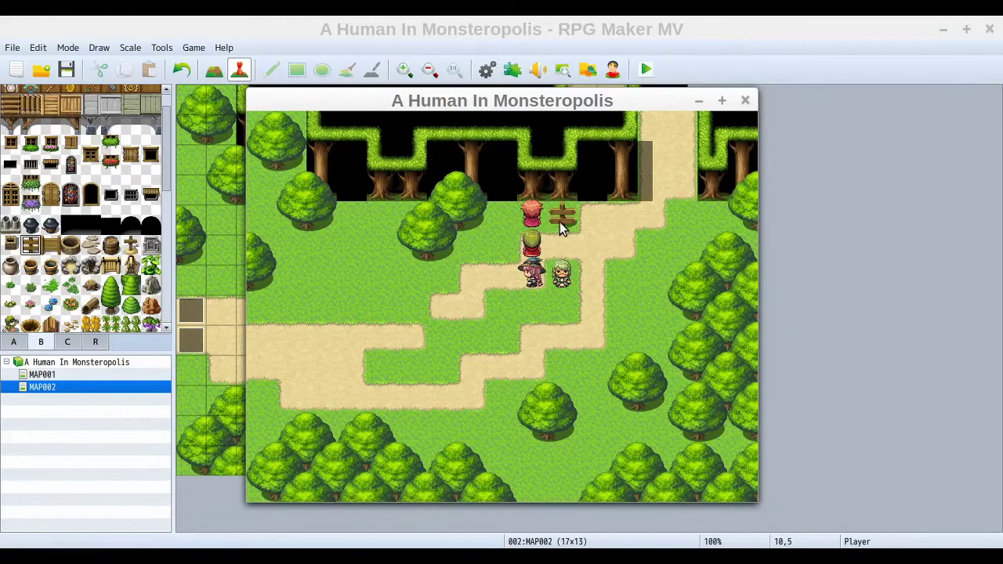
pyautogui.click(572, 226)
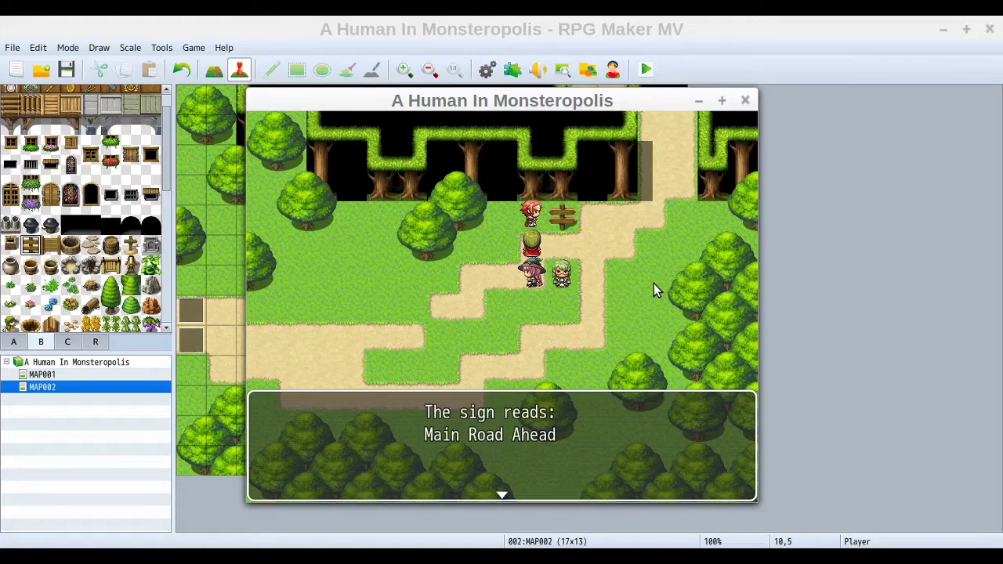
# Page through the signpost's three messages to compare their backgrounds and positions, walk away from the sign, and end the playtest.
pyautogui.press('Return')
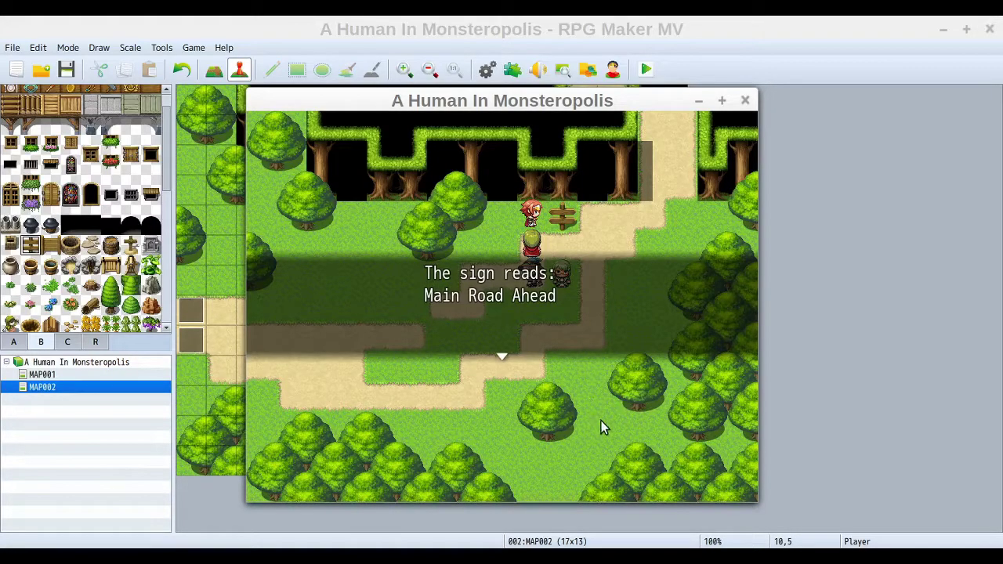
pyautogui.press('Return')
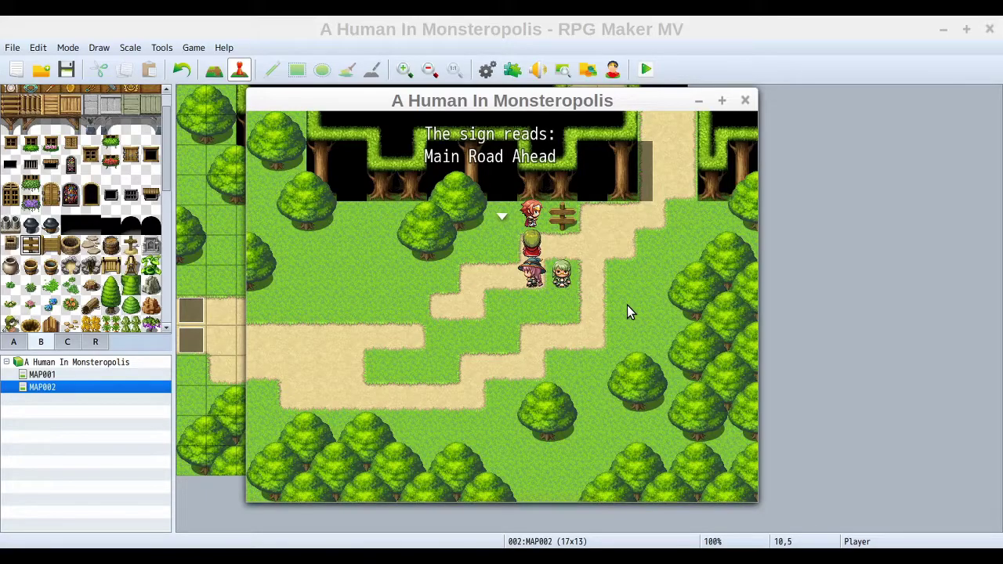
pyautogui.press('Return')
pyautogui.click(487, 285)
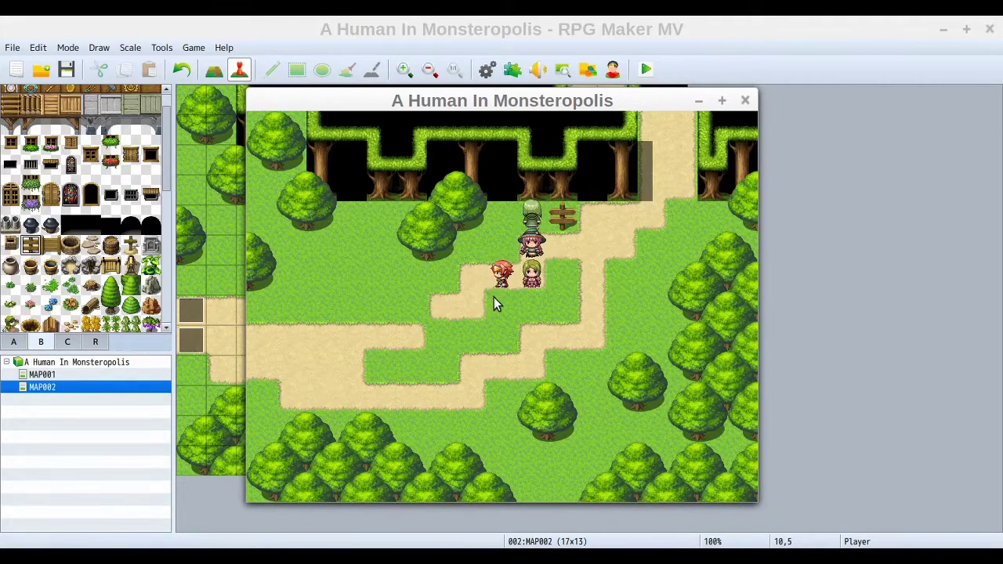
pyautogui.click(745, 100)
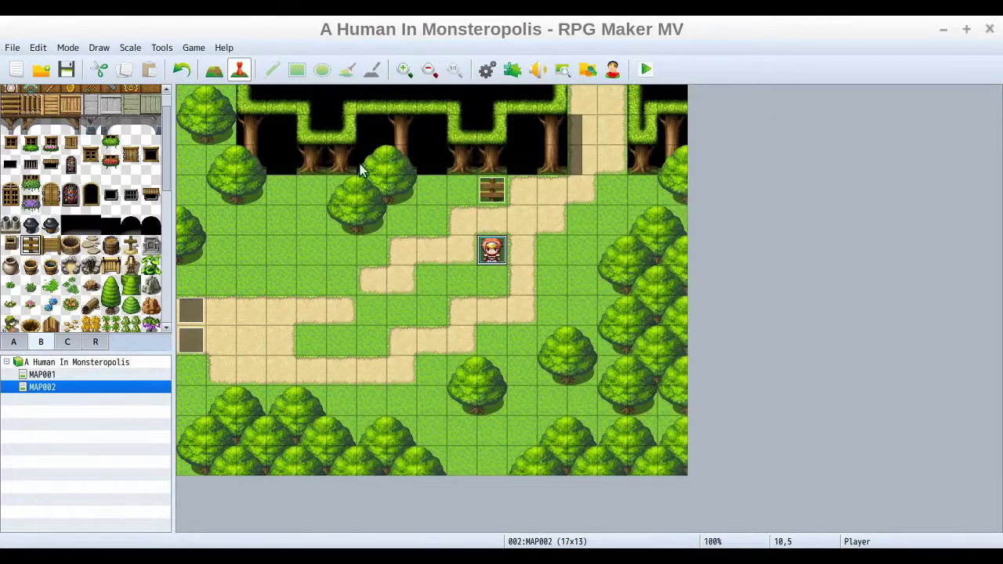
# Delete the Window/Bottom and Transparent/Top text commands from the signpost event on MAP002.
pyautogui.doubleClick(493, 194)
pyautogui.click(514, 161)
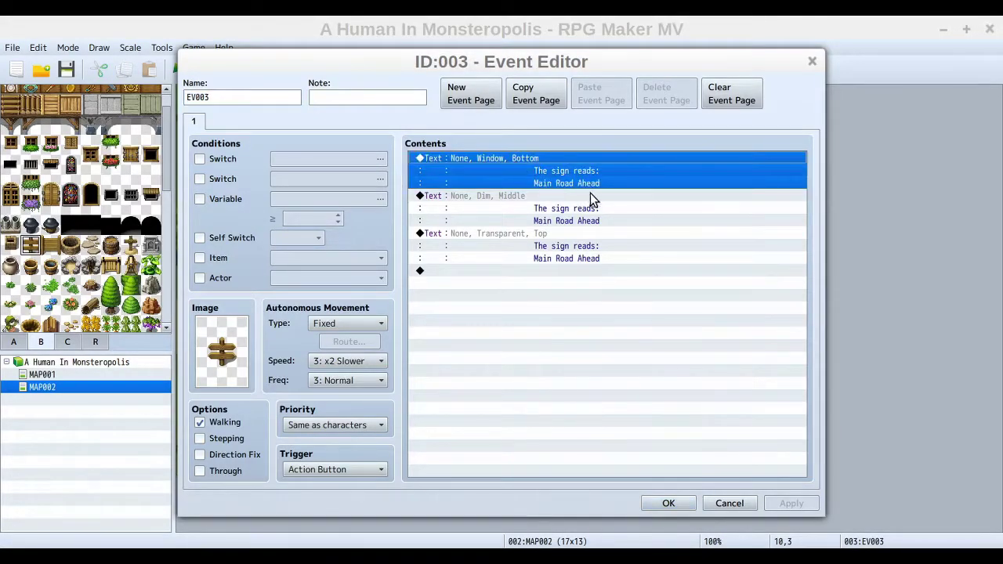
pyautogui.rightClick(513, 162)
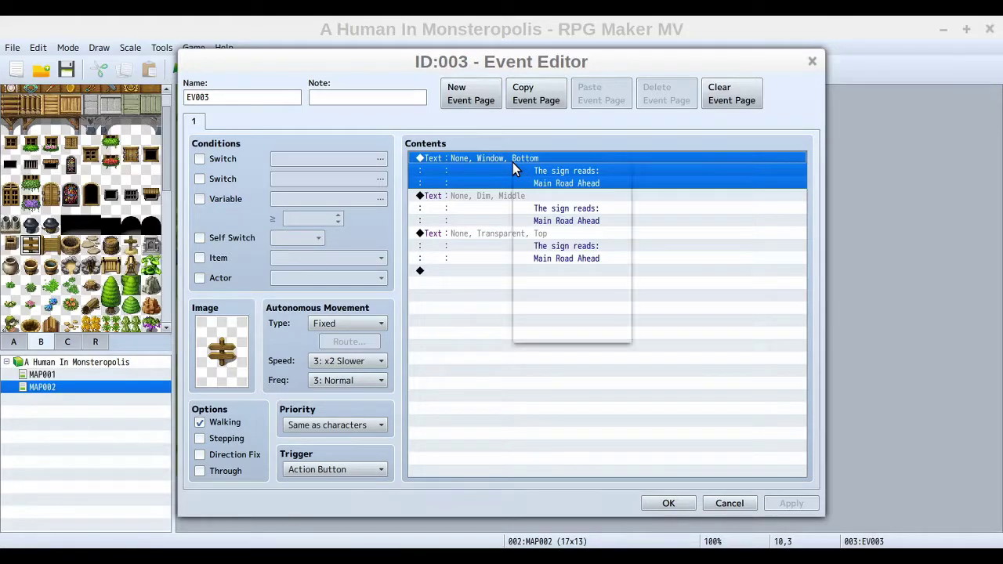
pyautogui.click(546, 264)
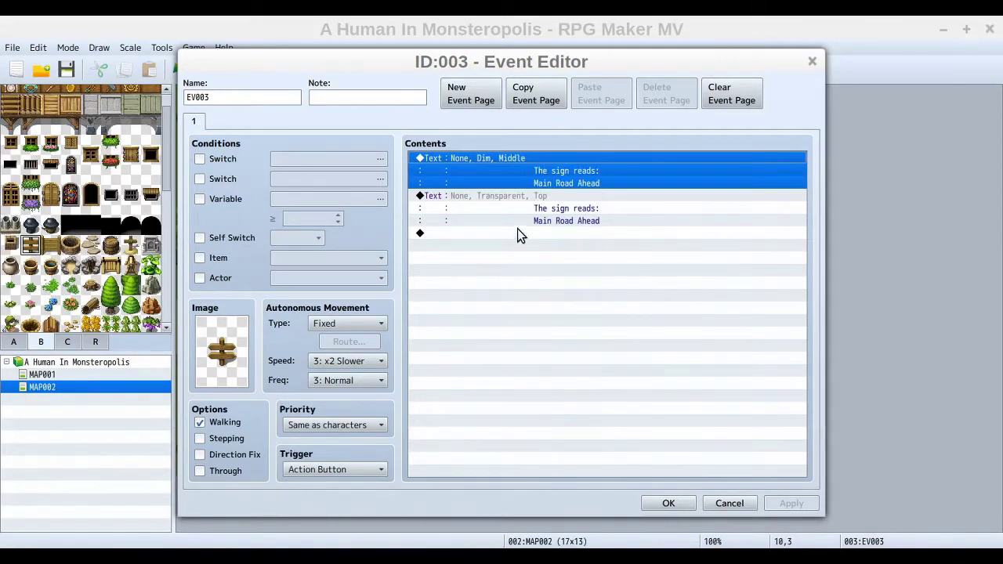
pyautogui.click(509, 204)
pyautogui.click(509, 196)
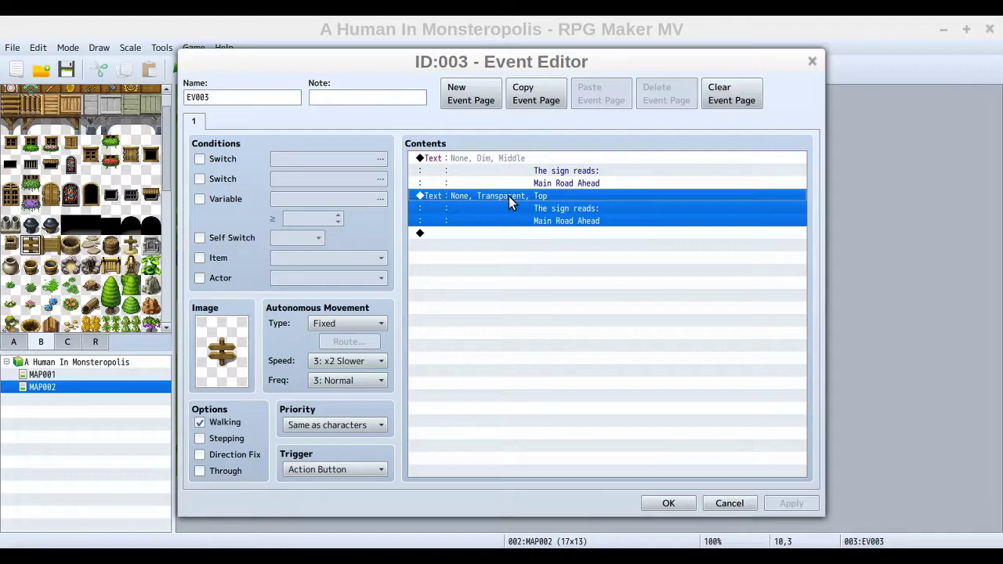
pyautogui.rightClick(509, 196)
pyautogui.click(547, 290)
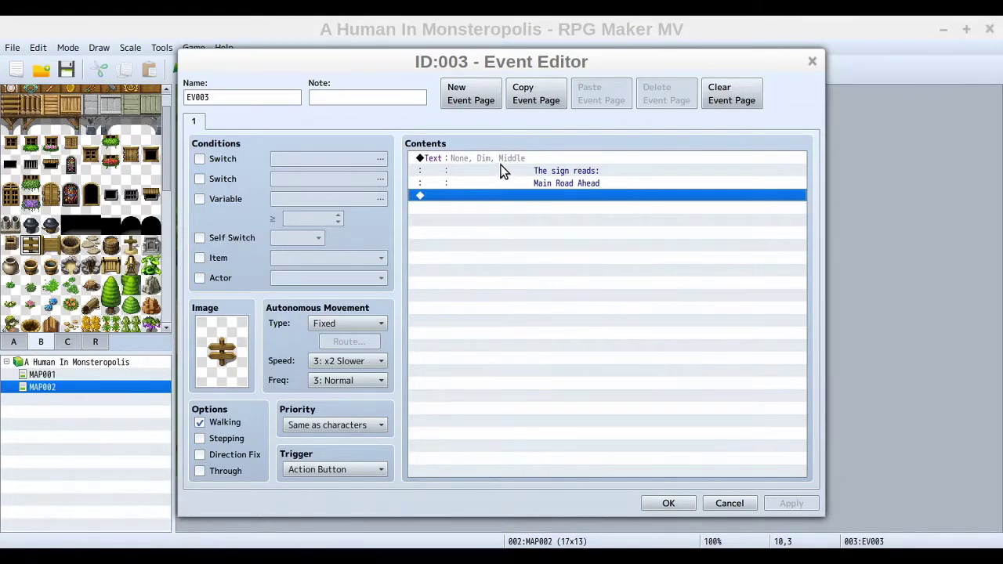
# Indent both lines of the Dim/Middle sign message two more spaces and save the event.
pyautogui.press('Up')
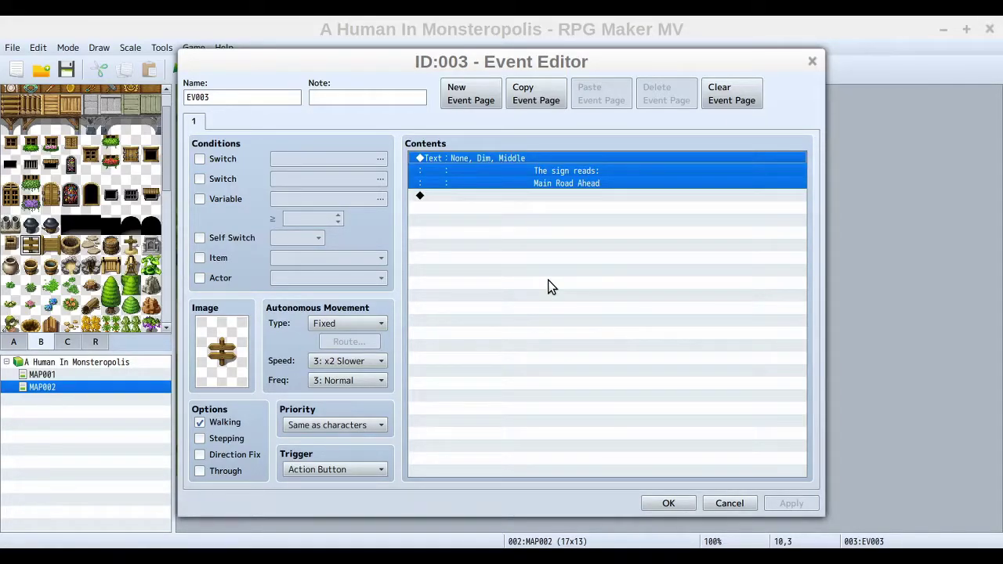
pyautogui.rightClick(514, 171)
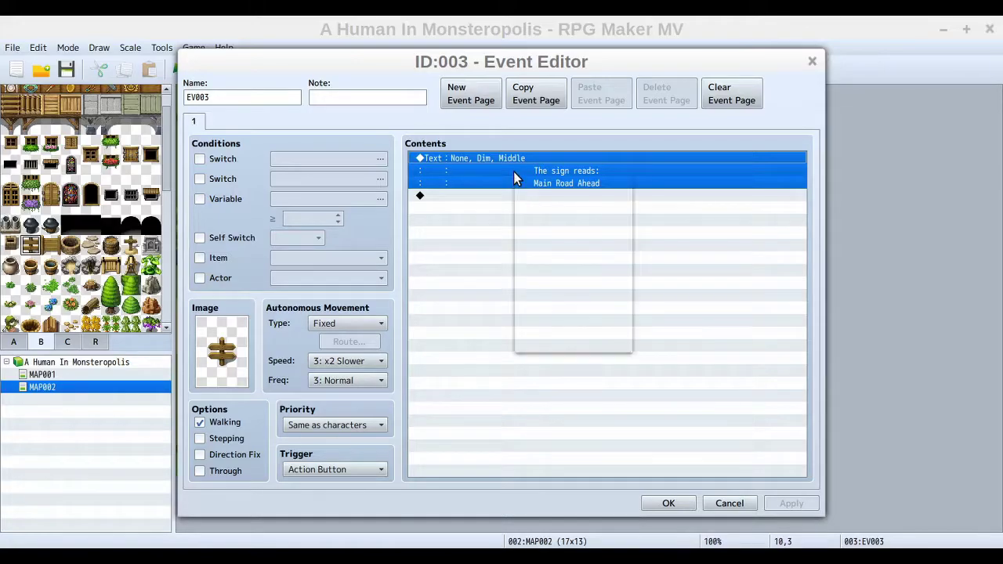
pyautogui.click(547, 199)
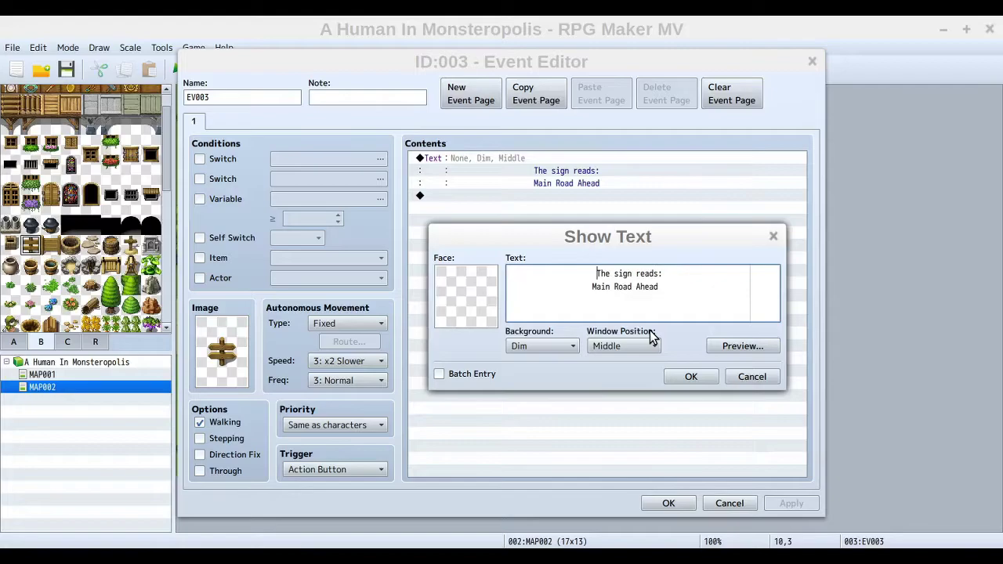
pyautogui.click(587, 290)
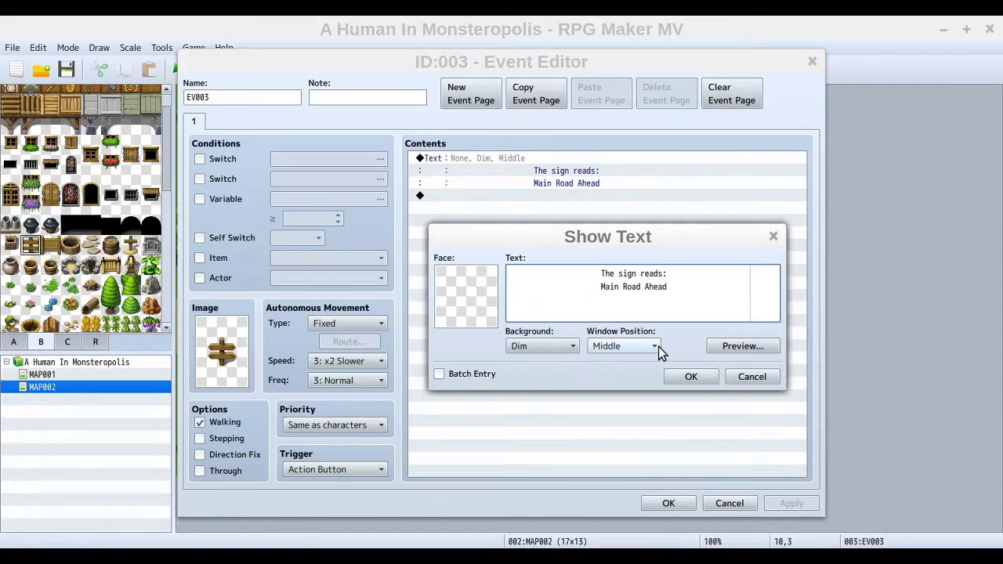
pyautogui.click(689, 376)
pyautogui.click(667, 504)
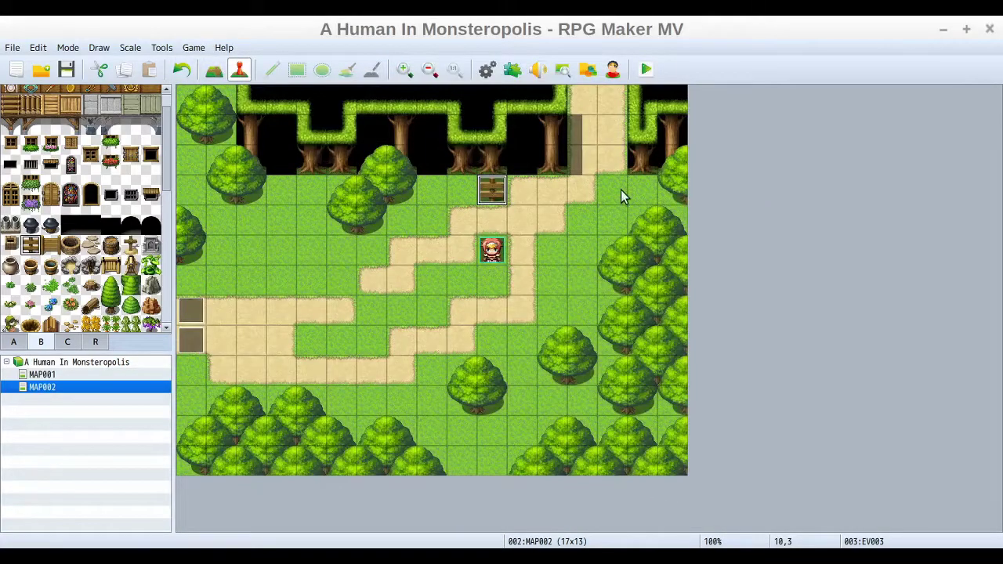
# Save the game changes, playtest a new game, and read the signpost's repositioned message through to its end.
pyautogui.click(646, 69)
pyautogui.click(448, 312)
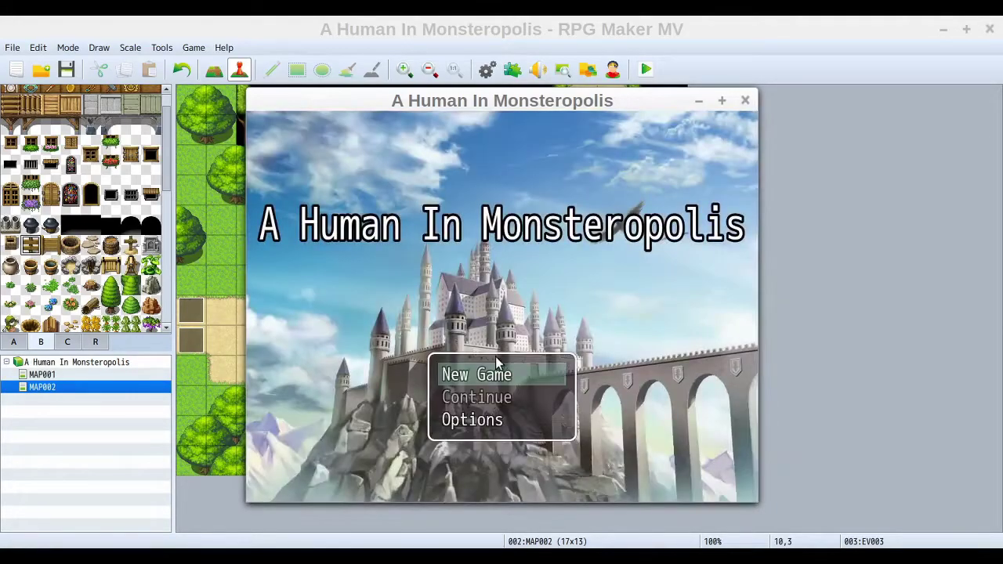
pyautogui.click(495, 362)
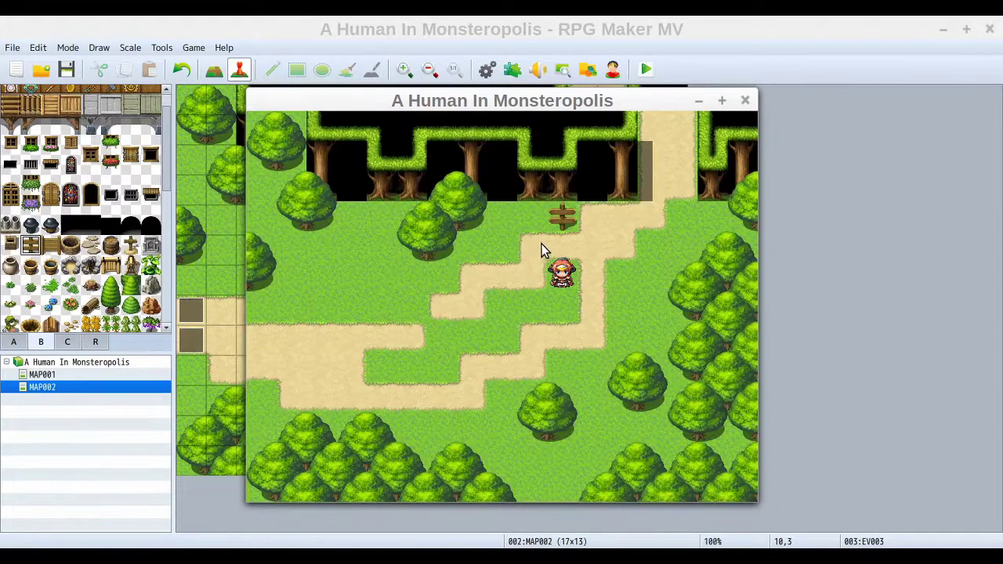
pyautogui.click(521, 222)
pyautogui.click(565, 219)
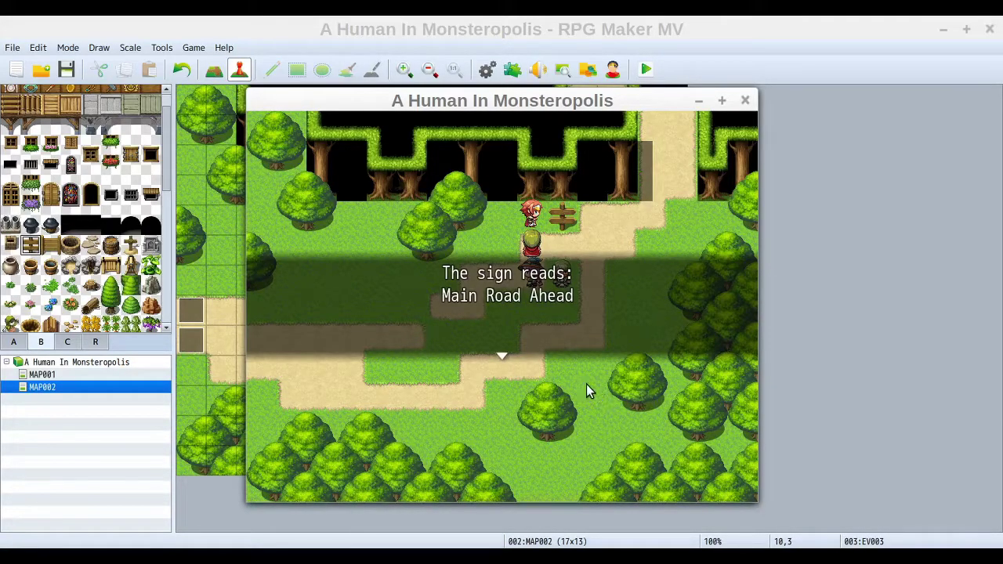
pyautogui.click(609, 387)
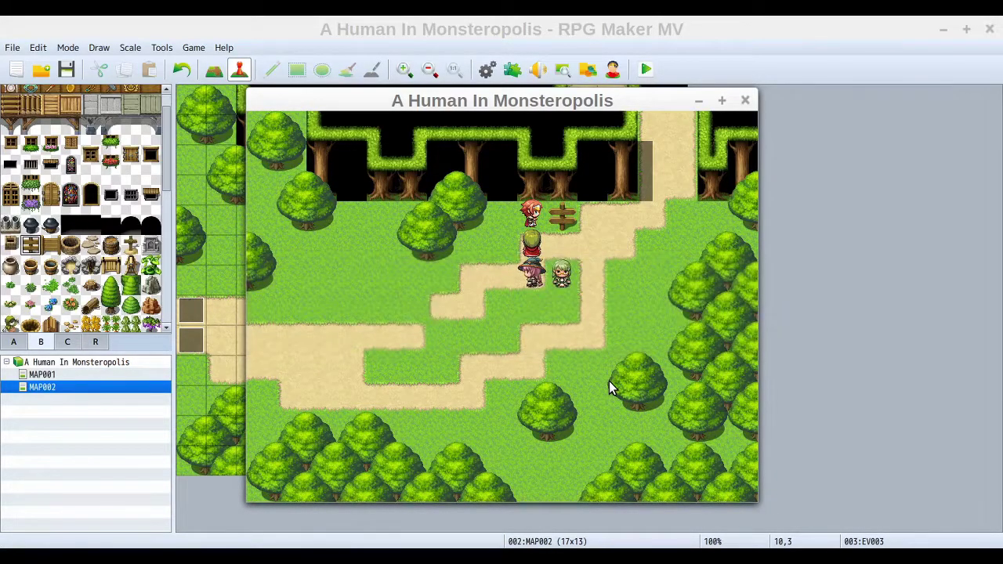